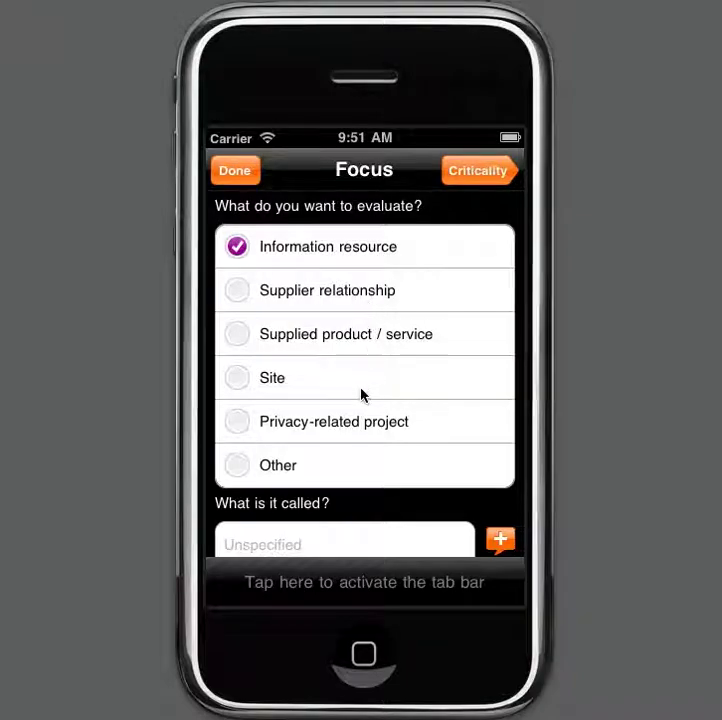
Name the information resource under evaluation "Accounts system".
{"action": "left_click_drag", "start_coordinate": [361, 395], "coordinate": [384, 235]}
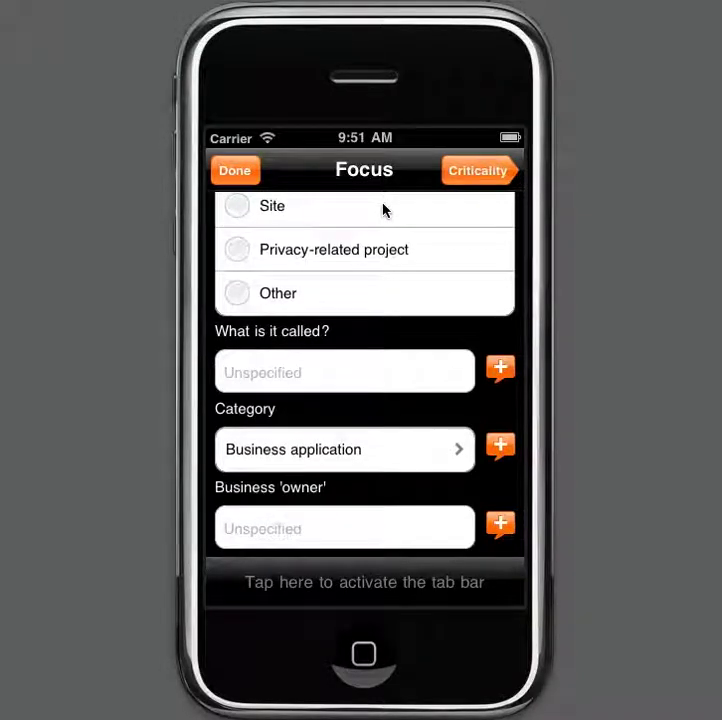
{"action": "left_click", "coordinate": [272, 372]}
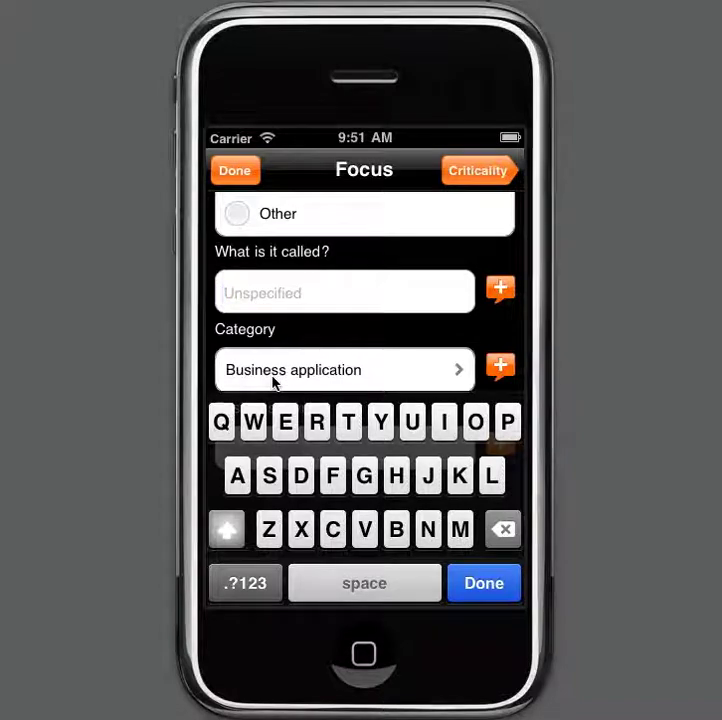
{"action": "type", "text": "Acc"}
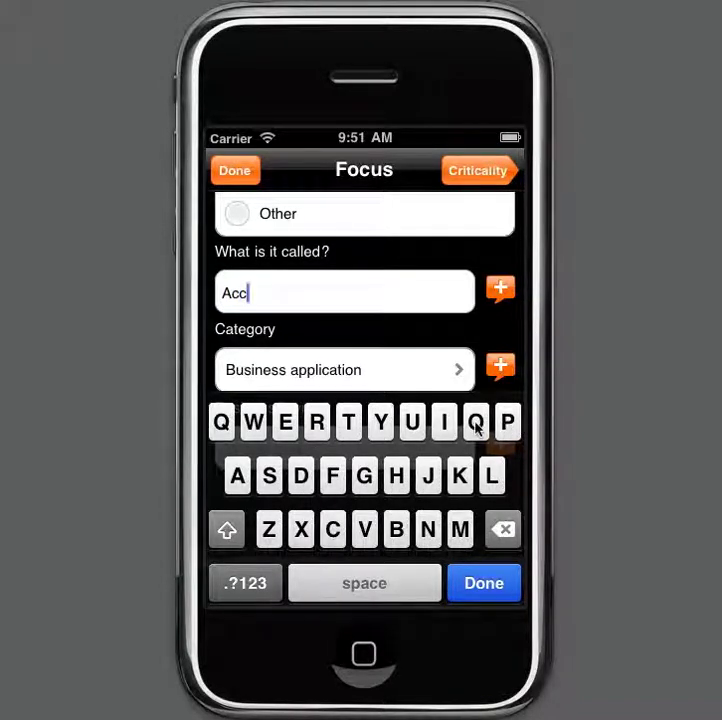
{"action": "type", "text": "oun"}
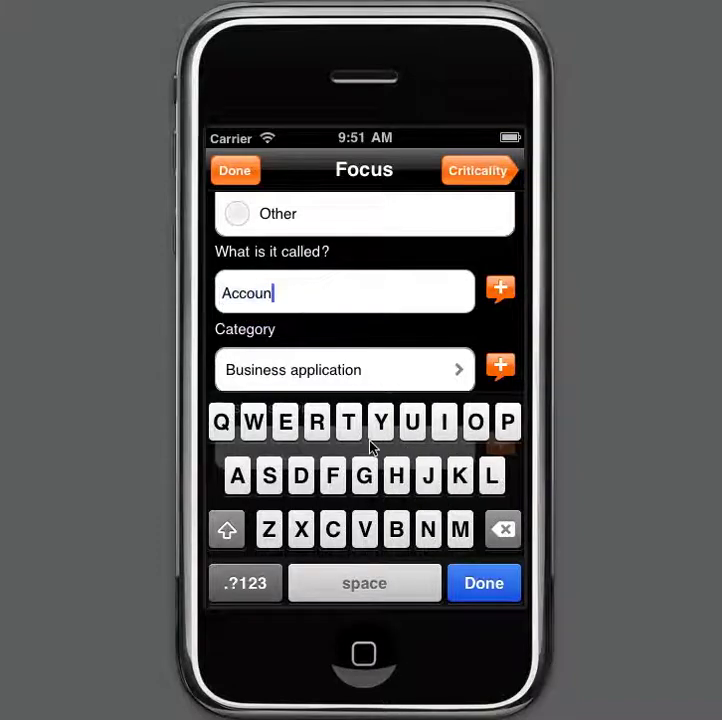
{"action": "type", "text": "ts sy"}
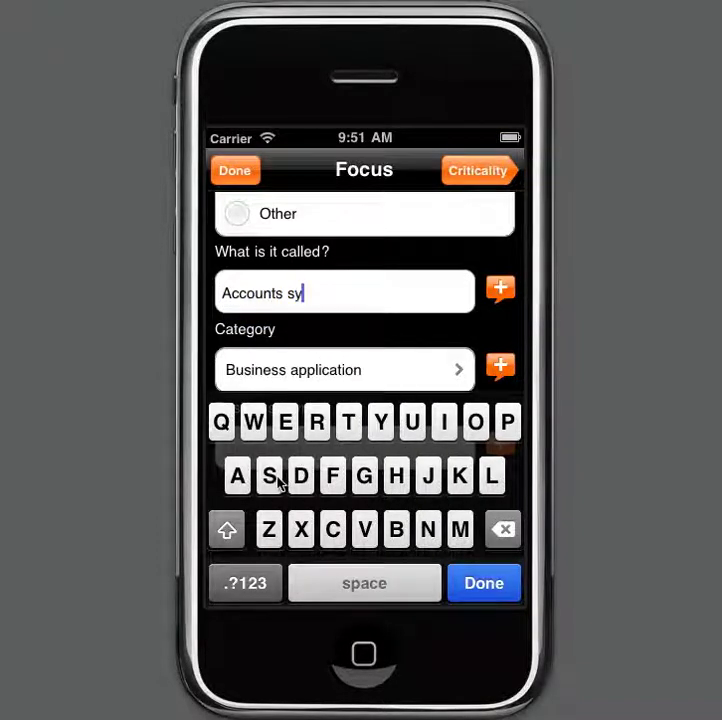
{"action": "type", "text": "st"}
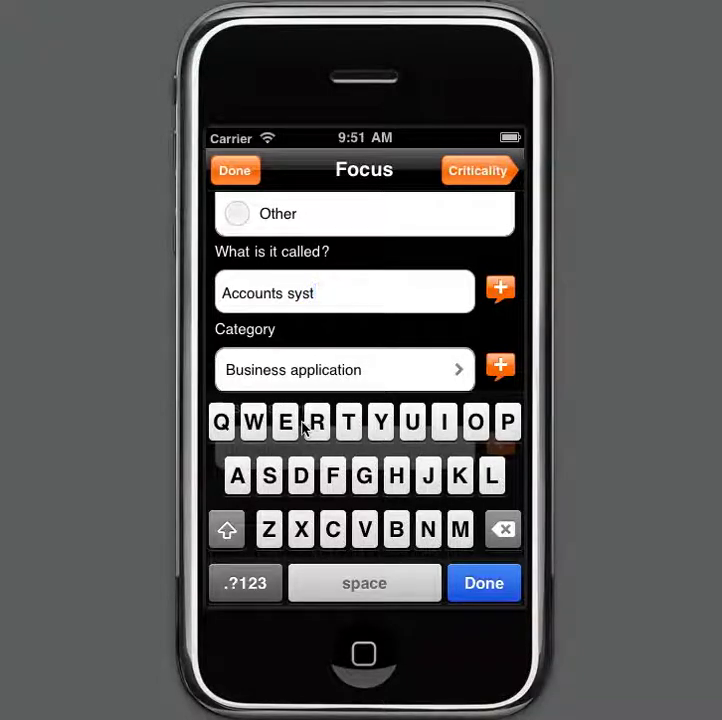
{"action": "type", "text": "em"}
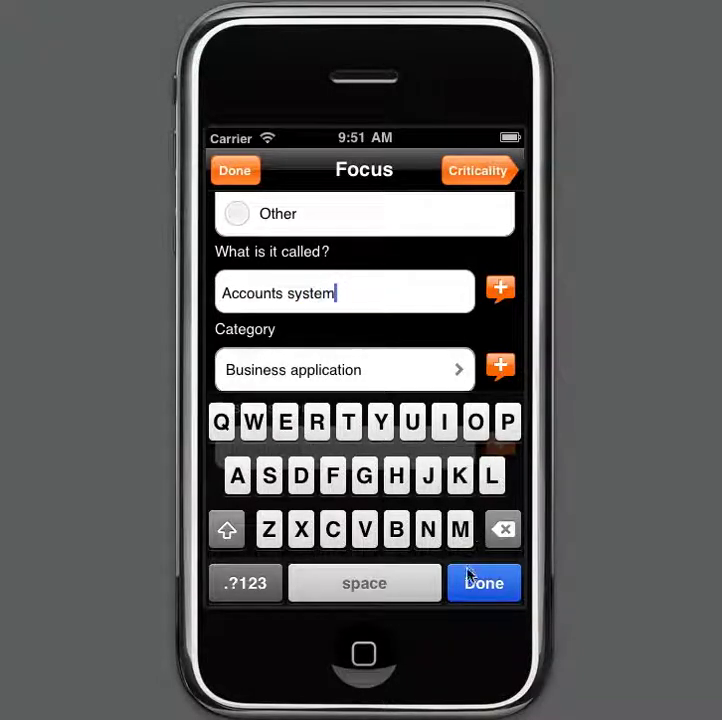
{"action": "left_click", "coordinate": [469, 578]}
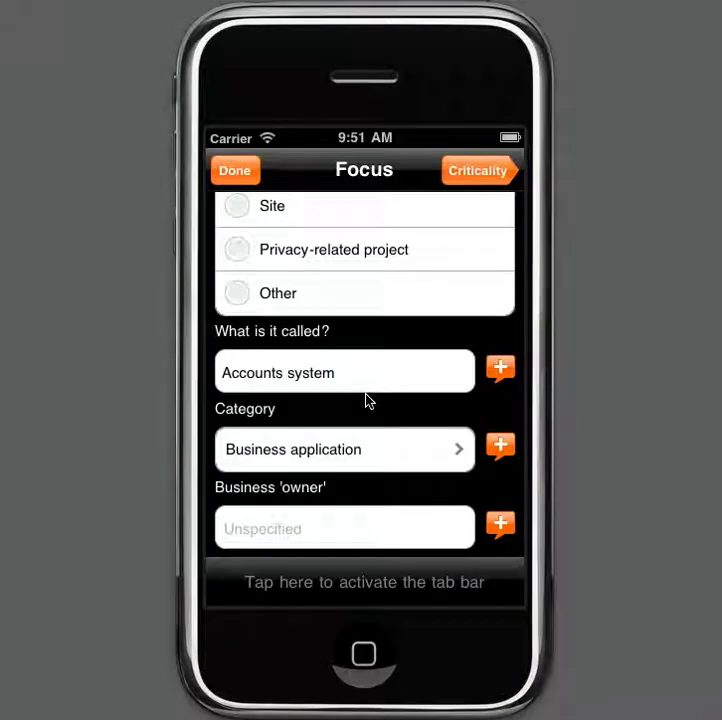
Add the comment "Hosted in london" to the resource's name as additional information.
{"action": "left_click", "coordinate": [502, 372]}
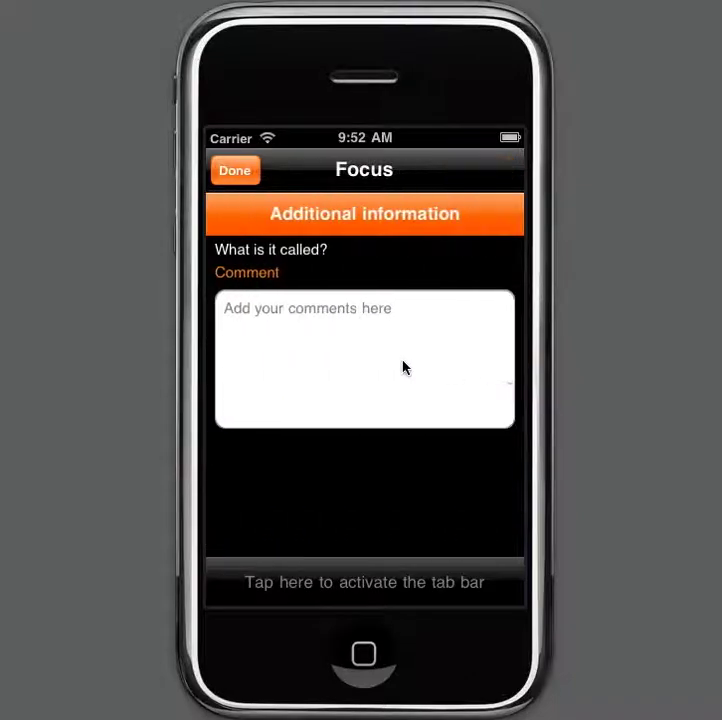
{"action": "left_click", "coordinate": [356, 307]}
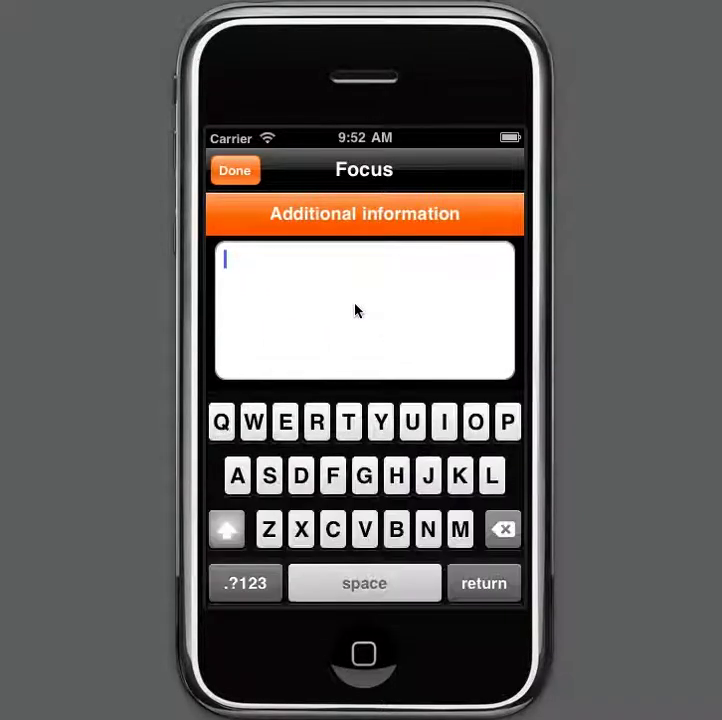
{"action": "left_click", "coordinate": [398, 477]}
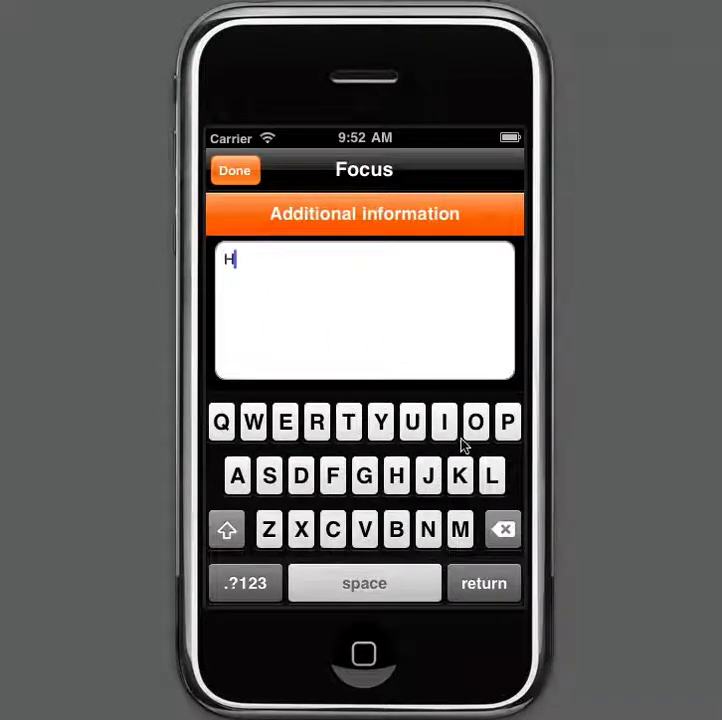
{"action": "left_click", "coordinate": [477, 424]}
{"action": "left_click", "coordinate": [268, 476]}
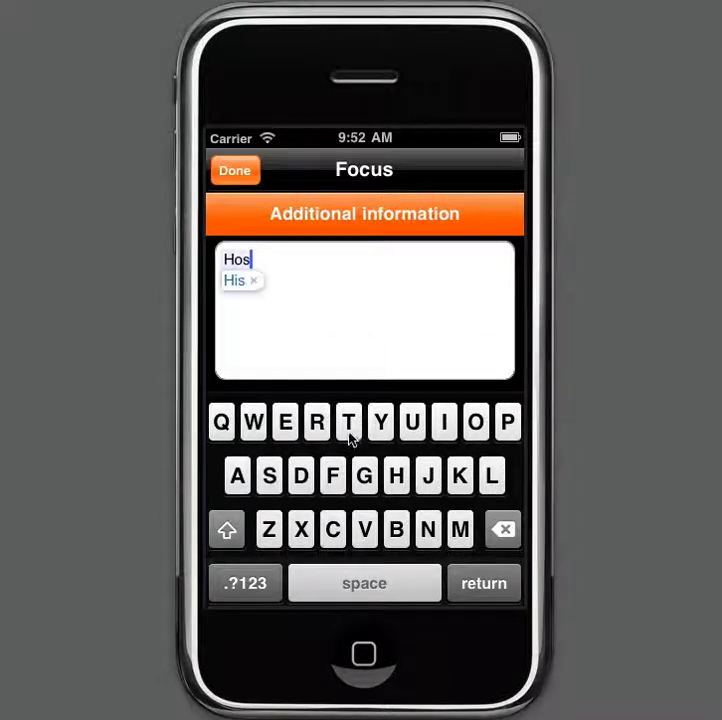
{"action": "left_click", "coordinate": [348, 424]}
{"action": "left_click", "coordinate": [286, 424]}
{"action": "left_click", "coordinate": [301, 477]}
{"action": "left_click", "coordinate": [328, 581]}
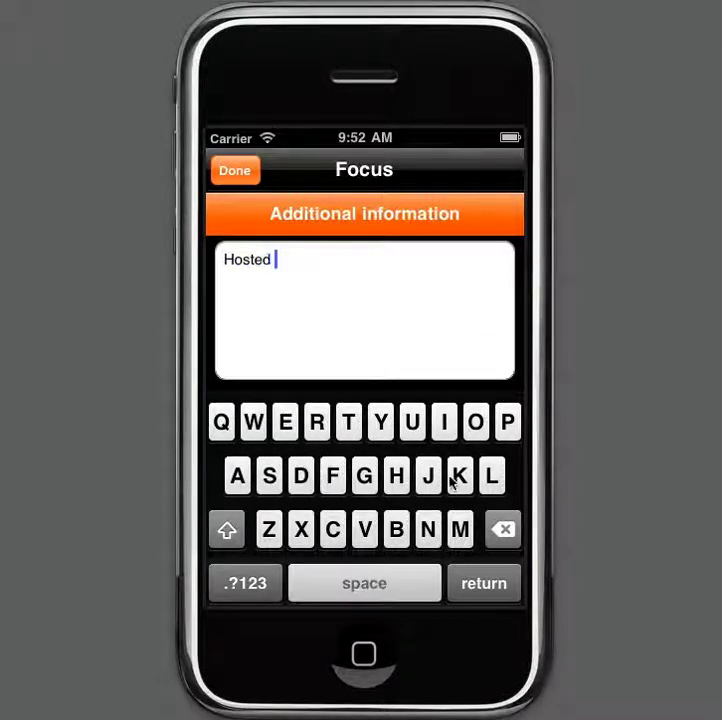
{"action": "left_click", "coordinate": [445, 424]}
{"action": "left_click", "coordinate": [429, 530]}
{"action": "left_click", "coordinate": [396, 595]}
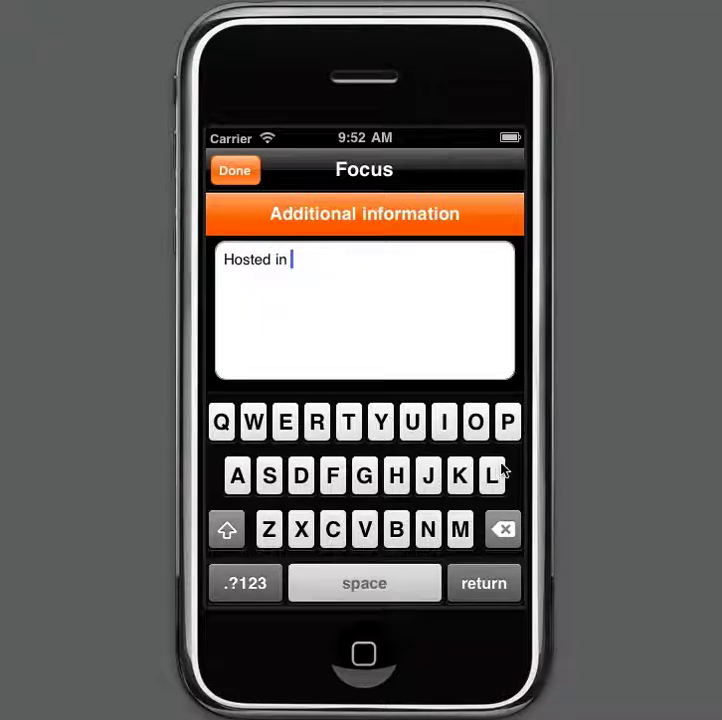
{"action": "left_click", "coordinate": [491, 476]}
{"action": "left_click", "coordinate": [477, 424]}
{"action": "left_click", "coordinate": [431, 532]}
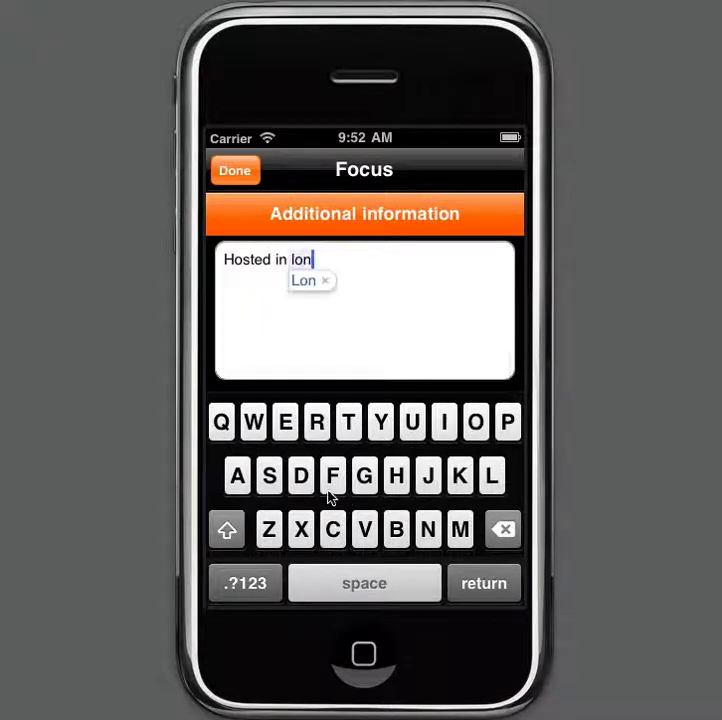
{"action": "left_click", "coordinate": [300, 478]}
{"action": "left_click", "coordinate": [470, 428]}
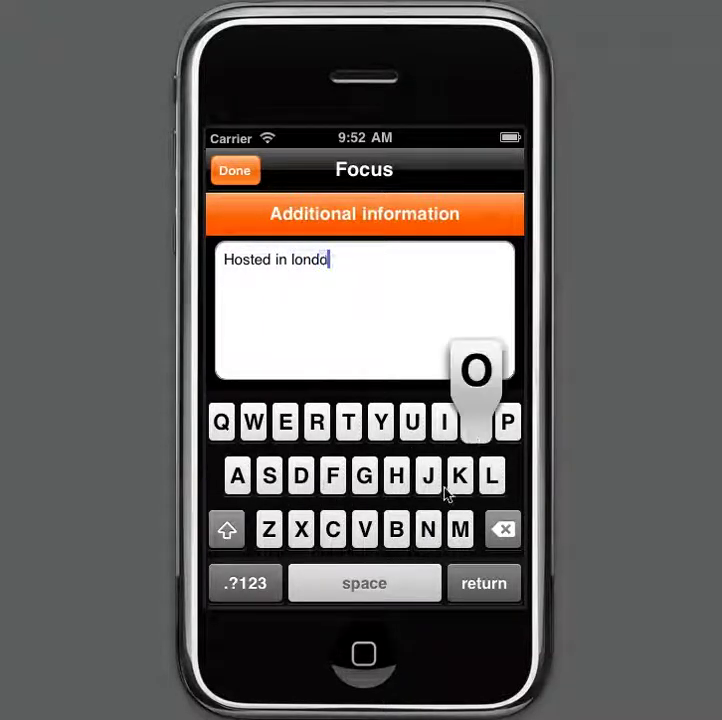
{"action": "left_click", "coordinate": [429, 527]}
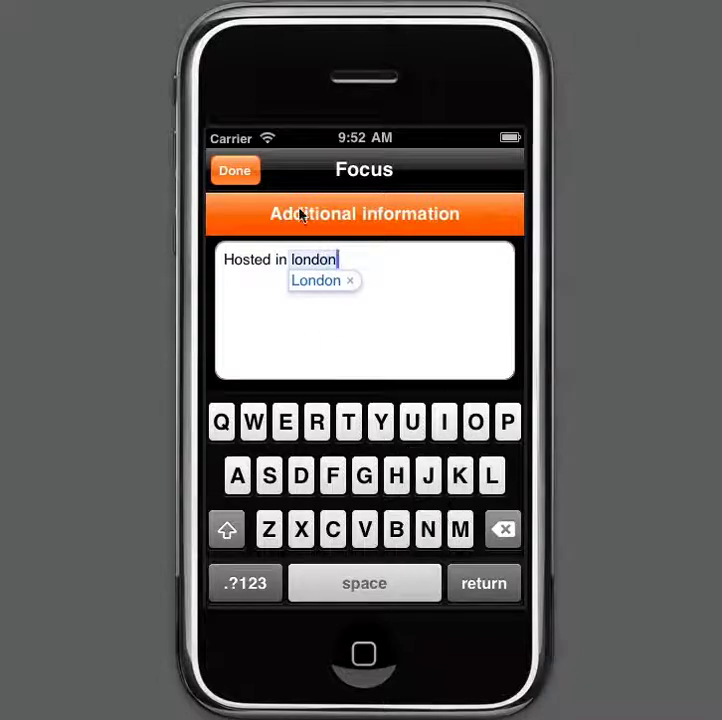
{"action": "left_click", "coordinate": [252, 173]}
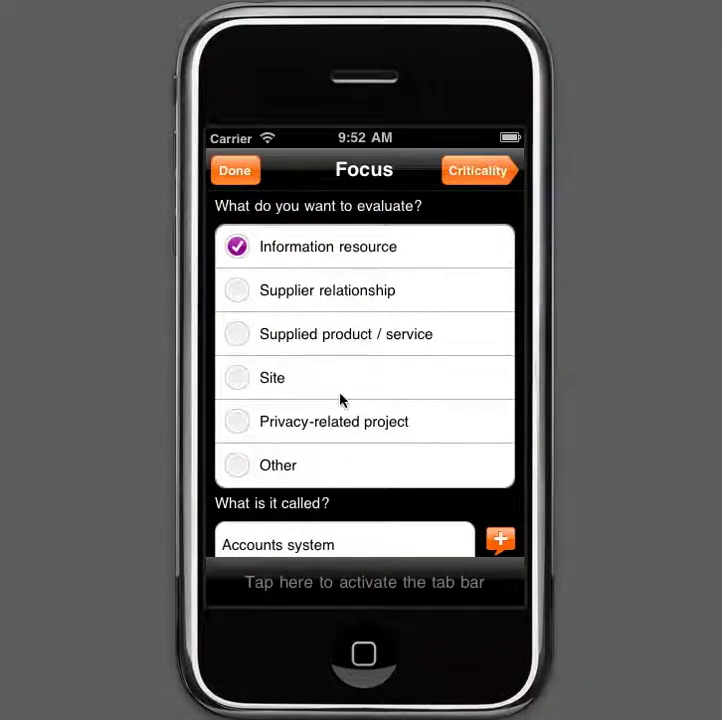
Review which categories are available for the information resource and return to its Focus details.
{"action": "left_click_drag", "start_coordinate": [342, 398], "coordinate": [330, 245]}
{"action": "left_click_drag", "start_coordinate": [333, 428], "coordinate": [324, 327]}
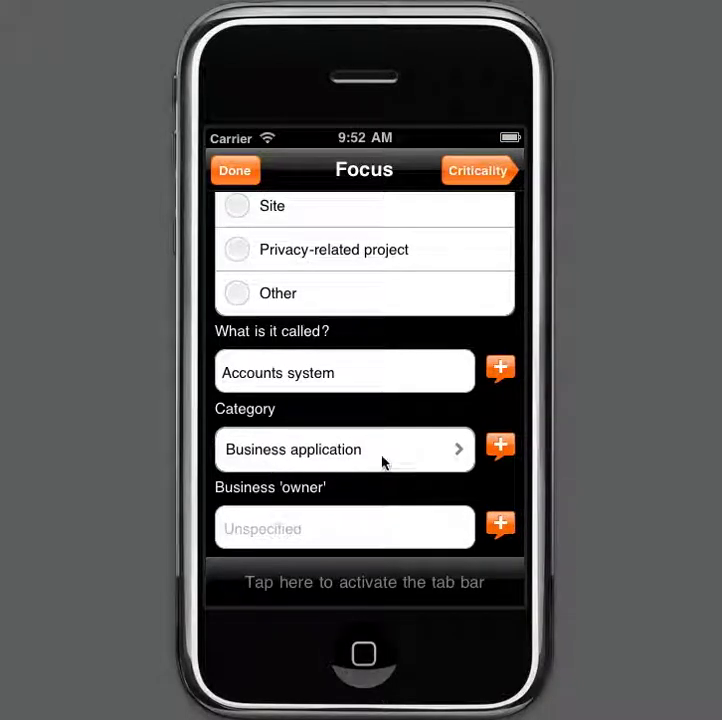
{"action": "left_click", "coordinate": [459, 454]}
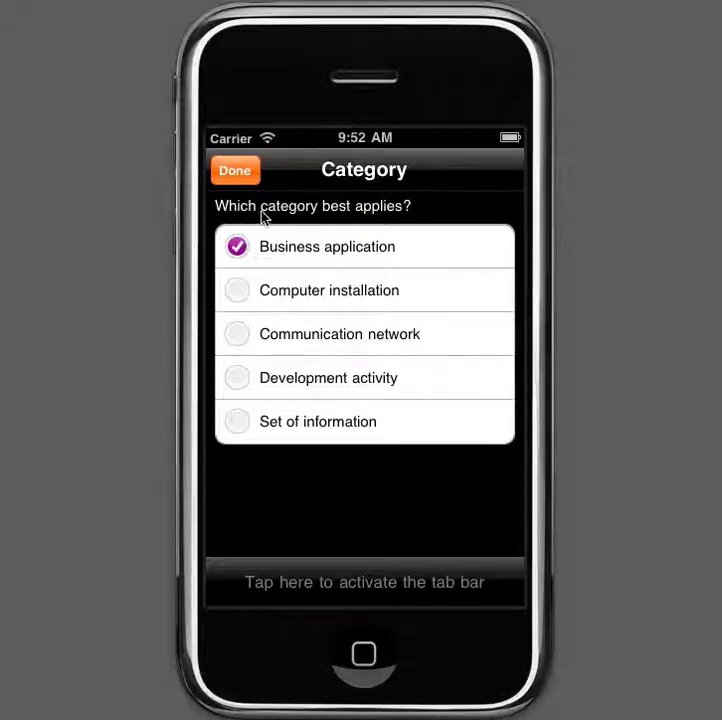
{"action": "left_click", "coordinate": [234, 173]}
Enter the business owner's name for the information resource.
{"action": "left_click_drag", "start_coordinate": [311, 424], "coordinate": [327, 334]}
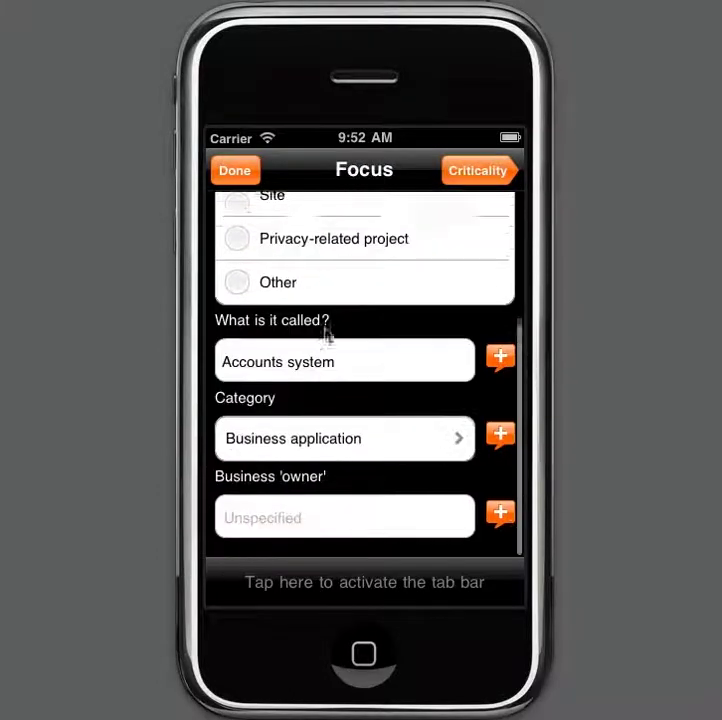
{"action": "left_click", "coordinate": [289, 540]}
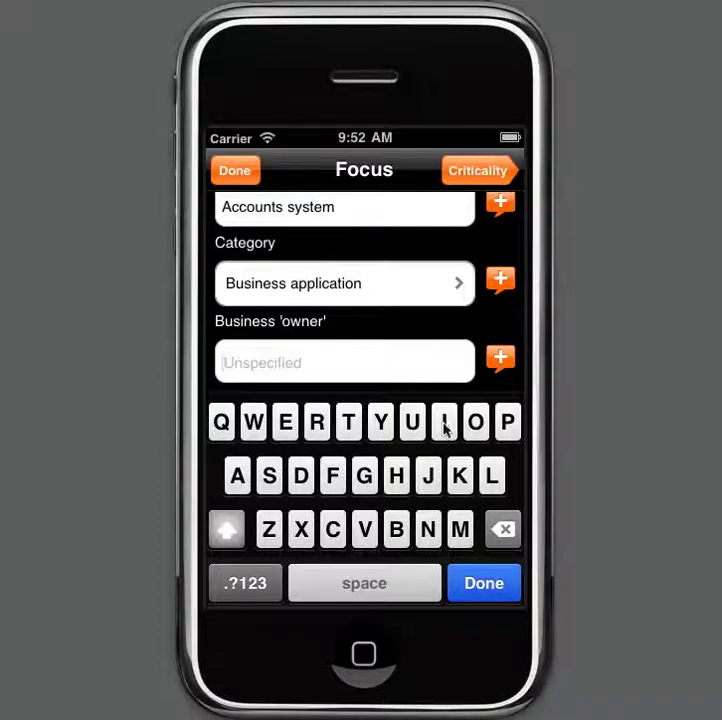
{"action": "left_click", "coordinate": [429, 484]}
{"action": "left_click", "coordinate": [478, 428]}
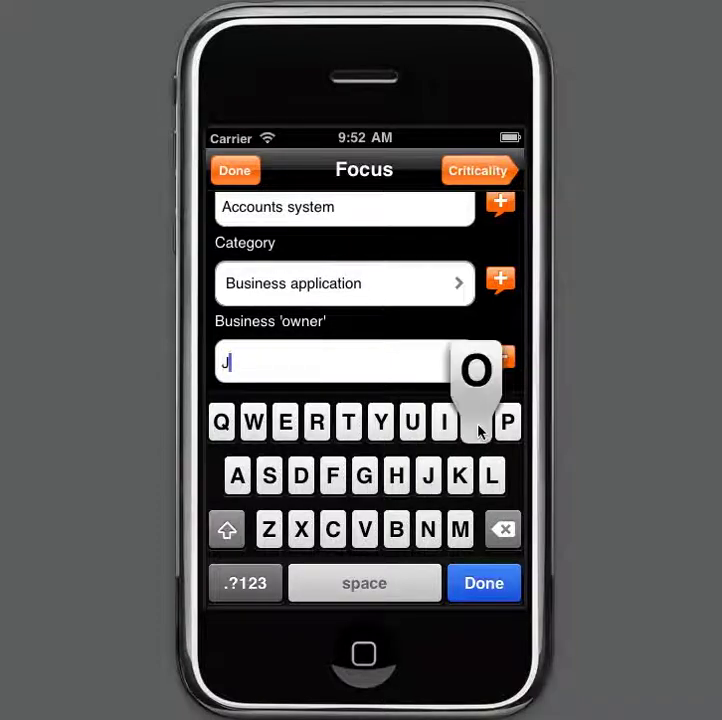
{"action": "left_click", "coordinate": [369, 585]}
{"action": "left_click", "coordinate": [397, 529]}
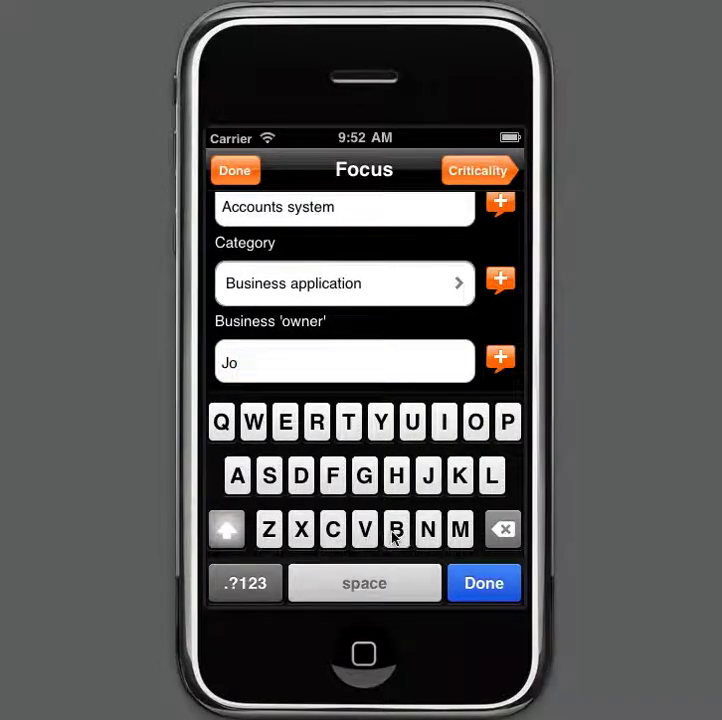
{"action": "left_click", "coordinate": [317, 422]}
{"action": "left_click", "coordinate": [478, 424]}
{"action": "left_click", "coordinate": [478, 424]}
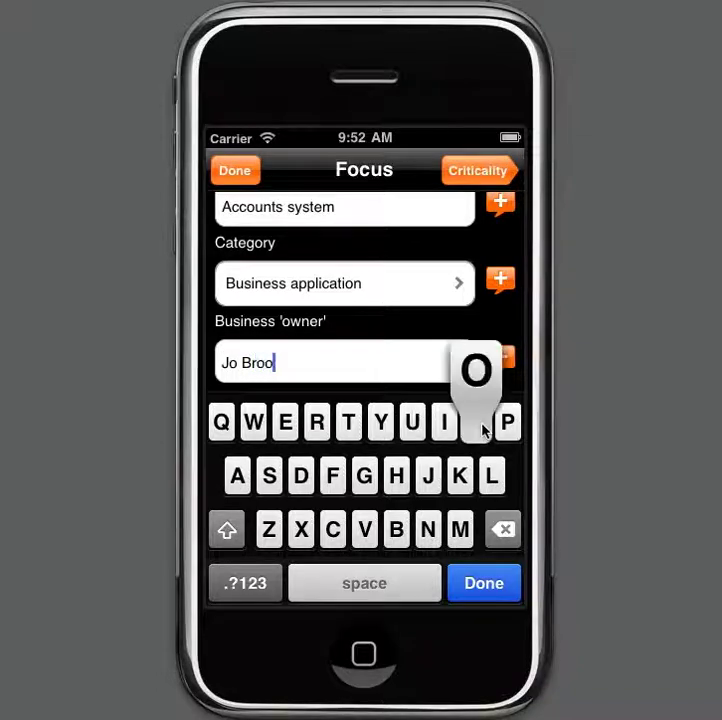
{"action": "left_click", "coordinate": [462, 478]}
{"action": "left_click", "coordinate": [476, 594]}
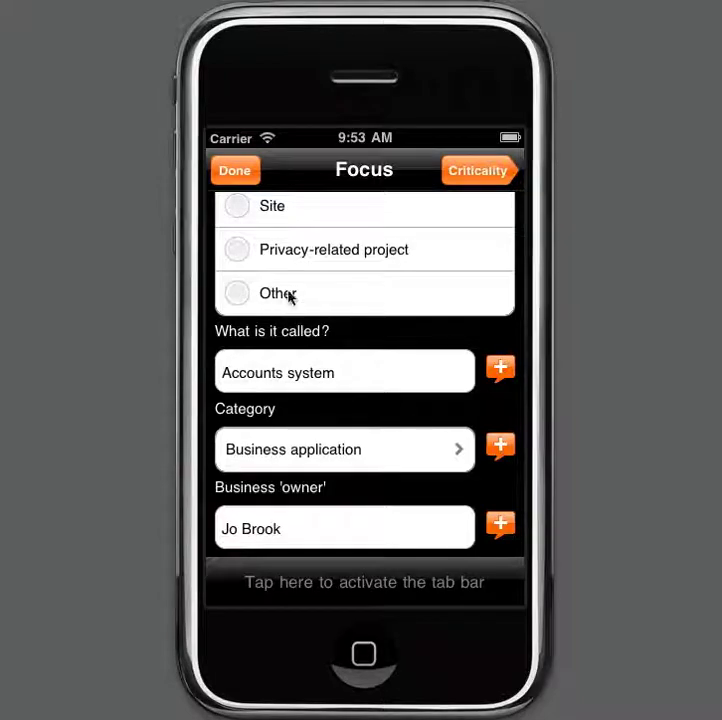
Open the Criticality assessment and look through its questions on disclosure, corruption and the unavailability periods T1 to T6.
{"action": "scroll", "coordinate": [371, 432], "scroll_direction": "up", "scroll_amount": 4}
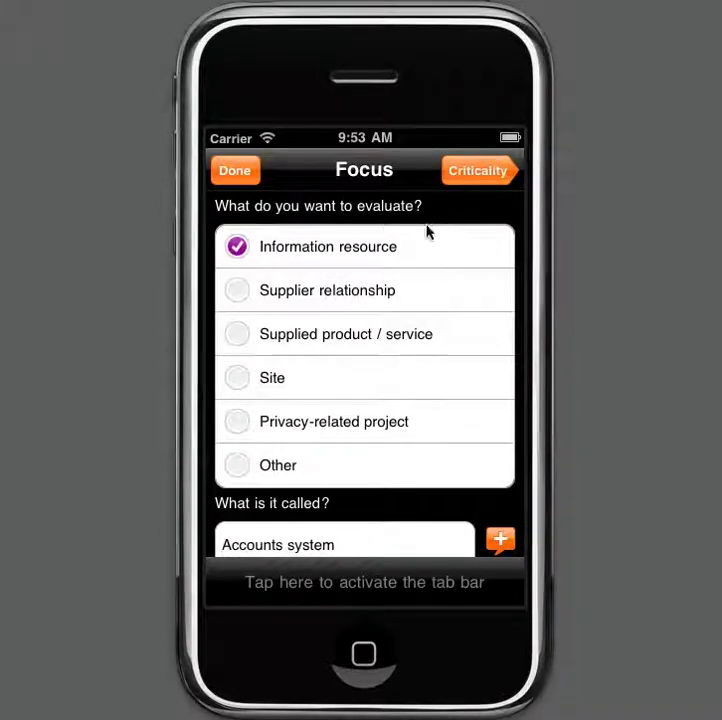
{"action": "left_click", "coordinate": [478, 172]}
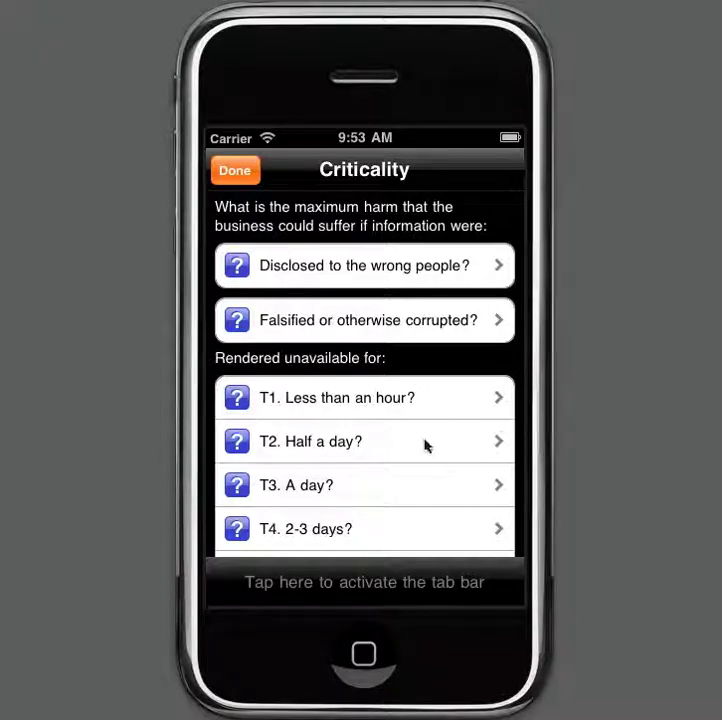
{"action": "left_click_drag", "start_coordinate": [396, 477], "coordinate": [387, 371]}
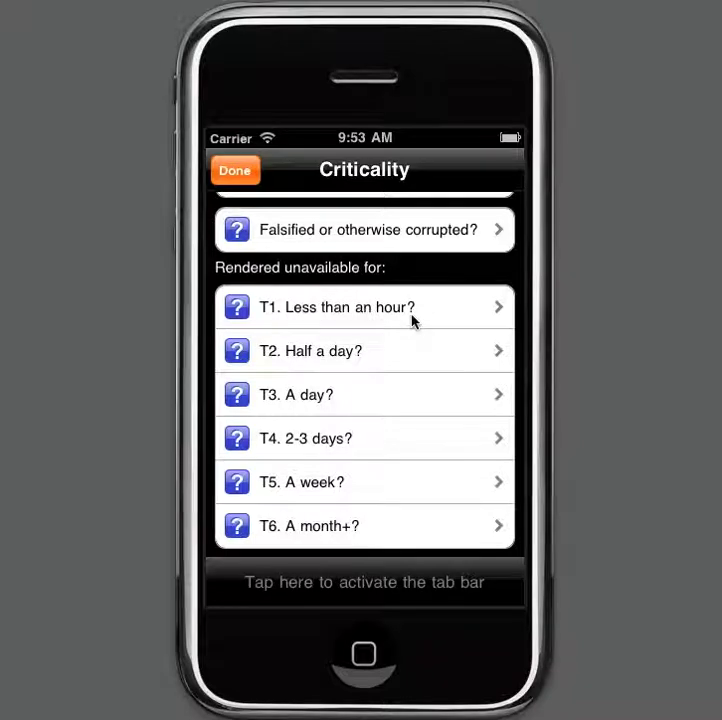
{"action": "left_click_drag", "start_coordinate": [412, 320], "coordinate": [395, 512]}
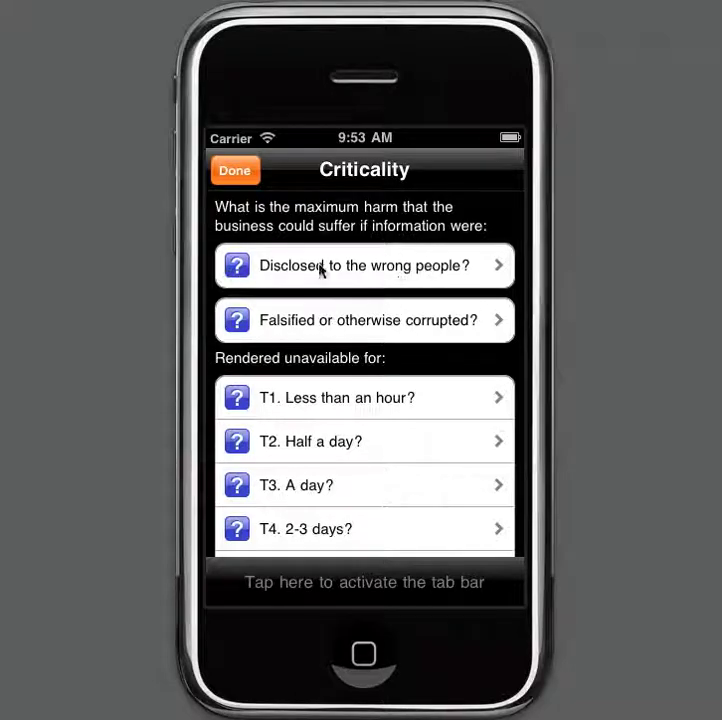
In the Confidentiality assessment for disclosure to the wrong people, rate the financial loss as $100 thousand - $1 million.
{"action": "left_click", "coordinate": [457, 272]}
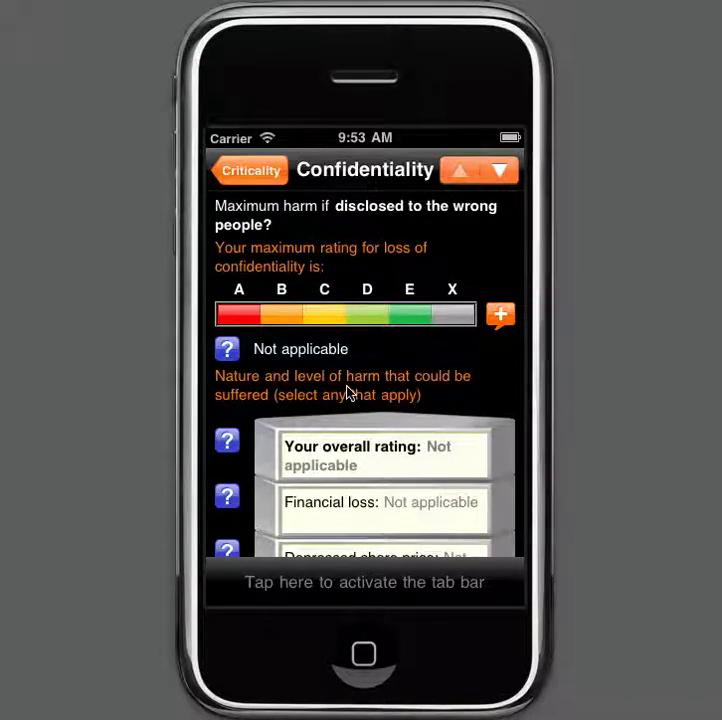
{"action": "left_click_drag", "start_coordinate": [347, 393], "coordinate": [319, 201]}
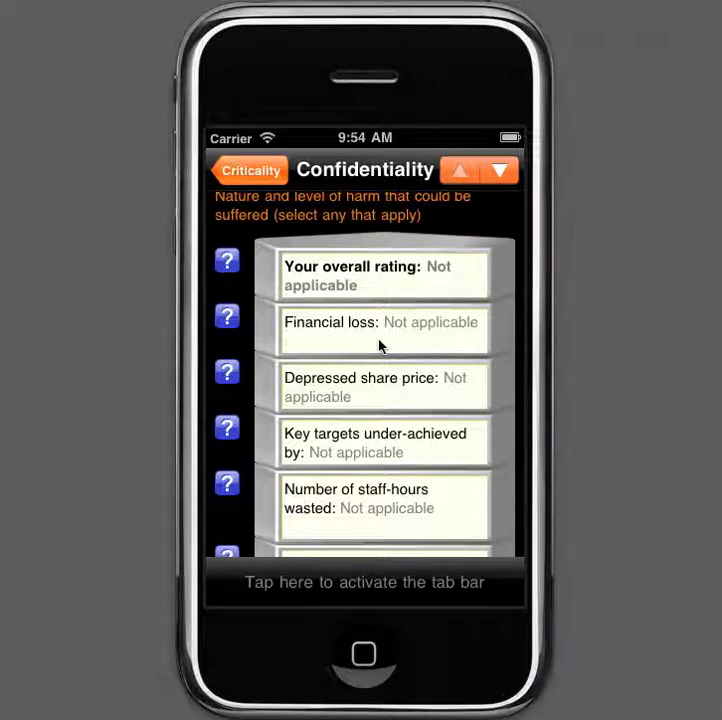
{"action": "left_click_drag", "start_coordinate": [381, 322], "coordinate": [381, 316]}
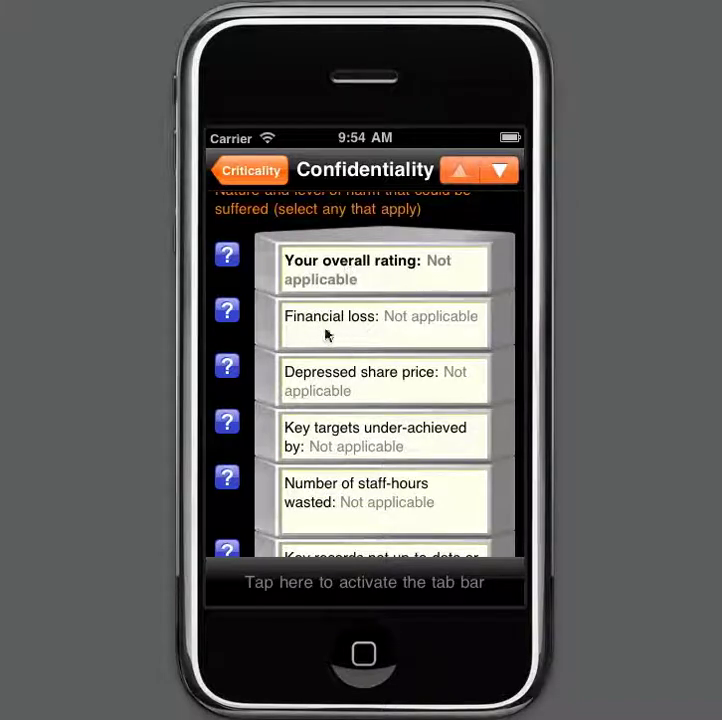
{"action": "left_click_drag", "start_coordinate": [307, 337], "coordinate": [444, 336]}
{"action": "left_click_drag", "start_coordinate": [327, 330], "coordinate": [453, 337]}
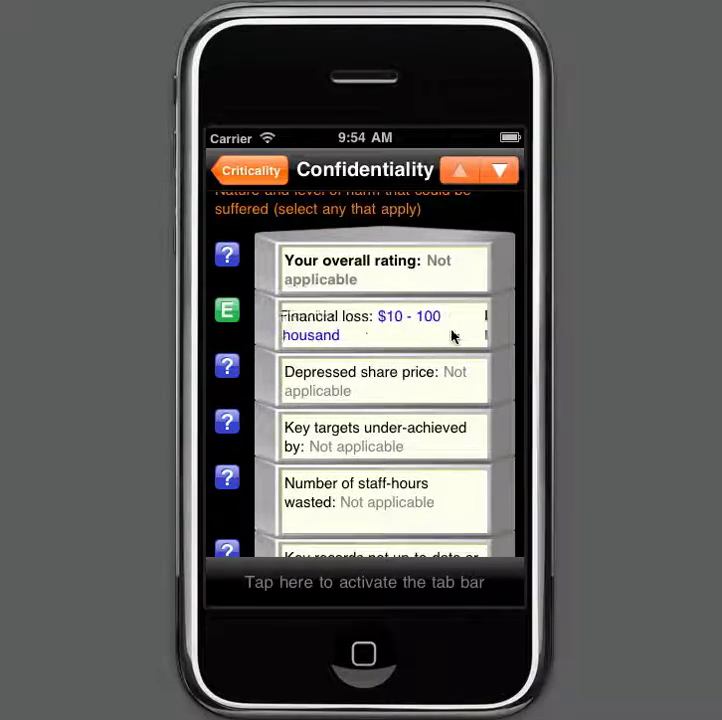
{"action": "left_click_drag", "start_coordinate": [348, 332], "coordinate": [474, 334]}
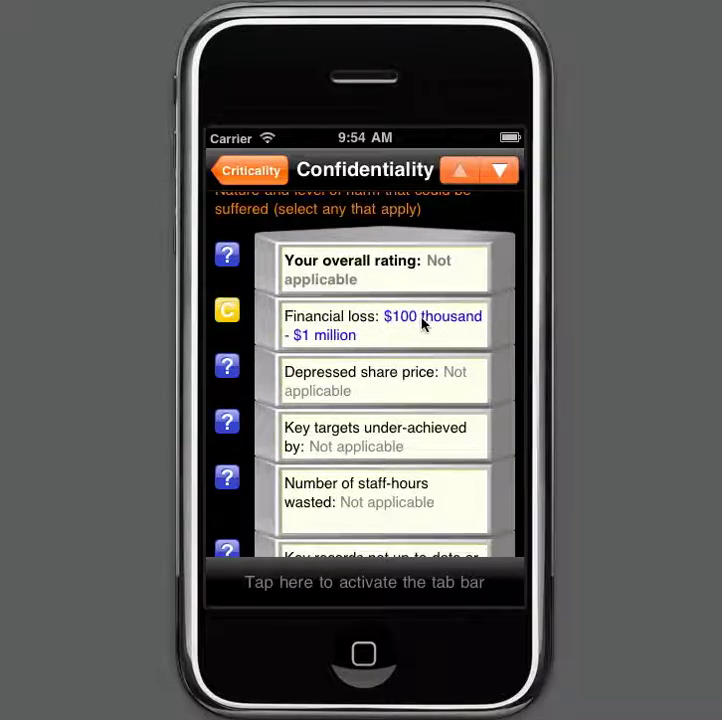
Lower the Confidentiality financial loss rating to $0 - 10 thousand and rate the depressed share price as 1% to 5%.
{"action": "left_click_drag", "start_coordinate": [424, 322], "coordinate": [281, 330]}
{"action": "left_click_drag", "start_coordinate": [390, 330], "coordinate": [301, 330]}
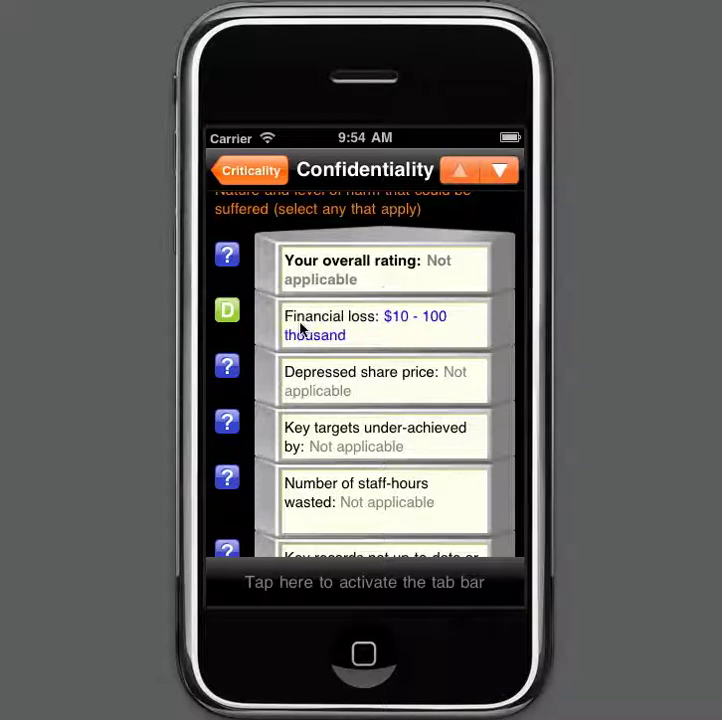
{"action": "left_click_drag", "start_coordinate": [418, 333], "coordinate": [276, 333]}
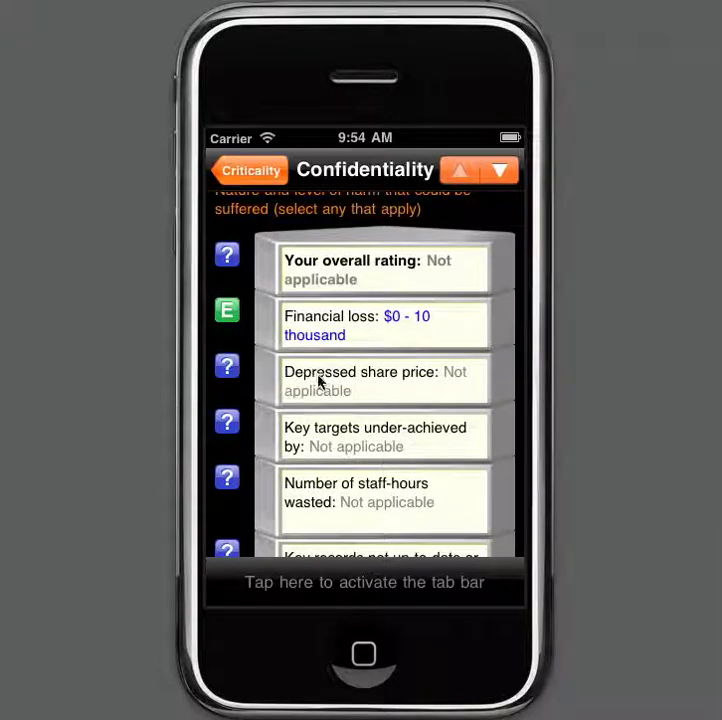
{"action": "left_click_drag", "start_coordinate": [318, 383], "coordinate": [400, 384]}
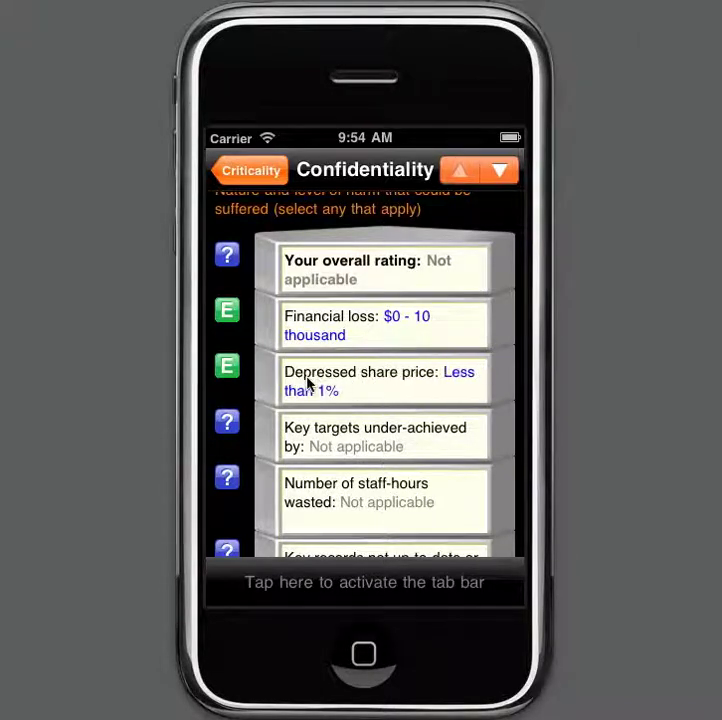
{"action": "left_click_drag", "start_coordinate": [306, 383], "coordinate": [399, 395]}
Rate the extent of negative publicity from a confidentiality loss as Any negative publicity.
{"action": "left_click_drag", "start_coordinate": [390, 464], "coordinate": [375, 338]}
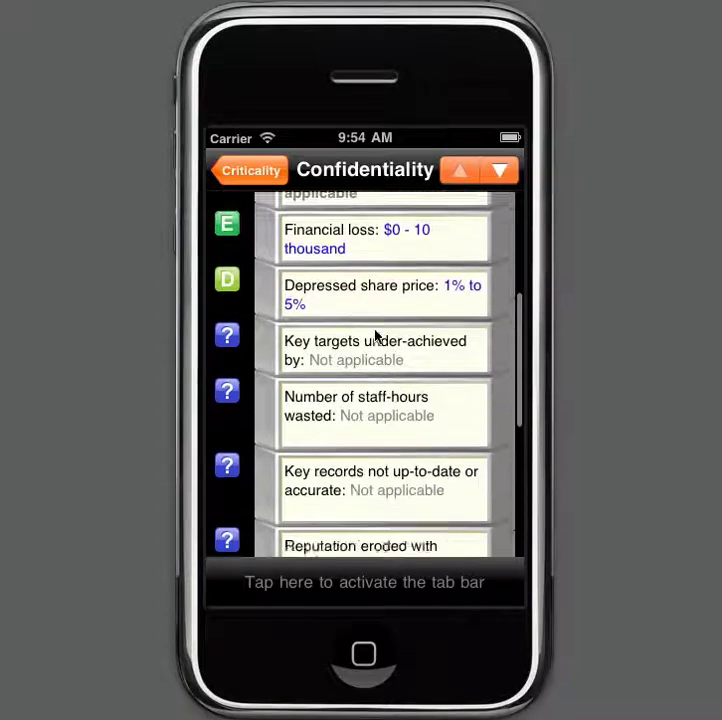
{"action": "left_click_drag", "start_coordinate": [377, 432], "coordinate": [376, 318]}
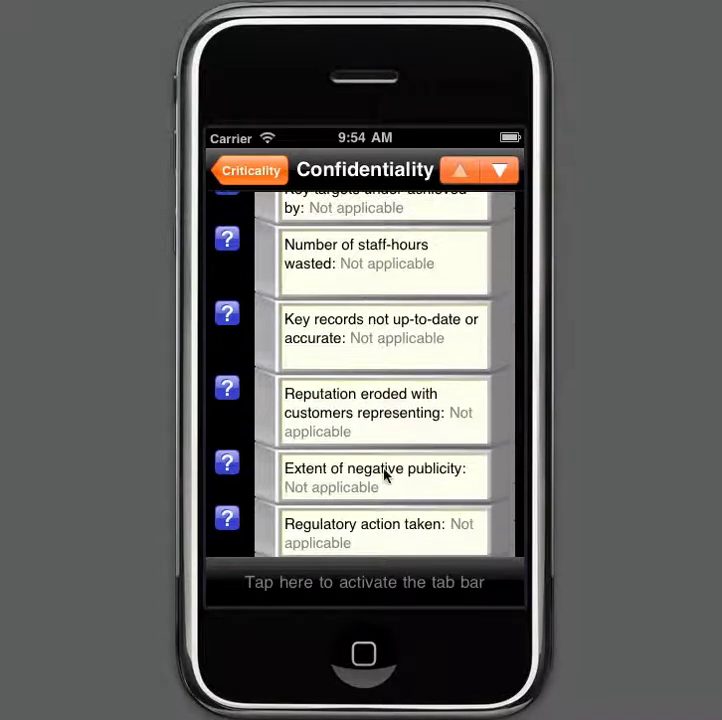
{"action": "left_click_drag", "start_coordinate": [384, 472], "coordinate": [380, 403]}
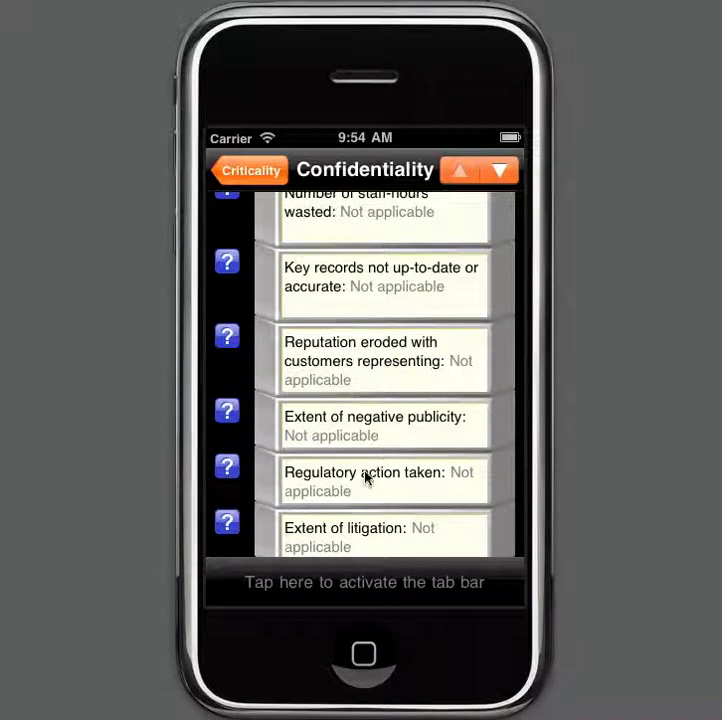
{"action": "left_click_drag", "start_coordinate": [367, 475], "coordinate": [364, 411]}
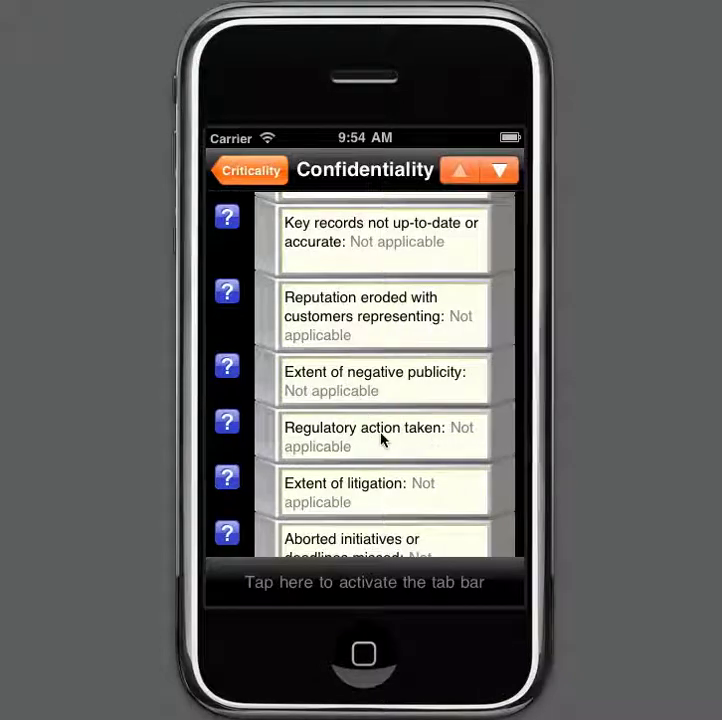
{"action": "left_click_drag", "start_coordinate": [337, 388], "coordinate": [427, 387]}
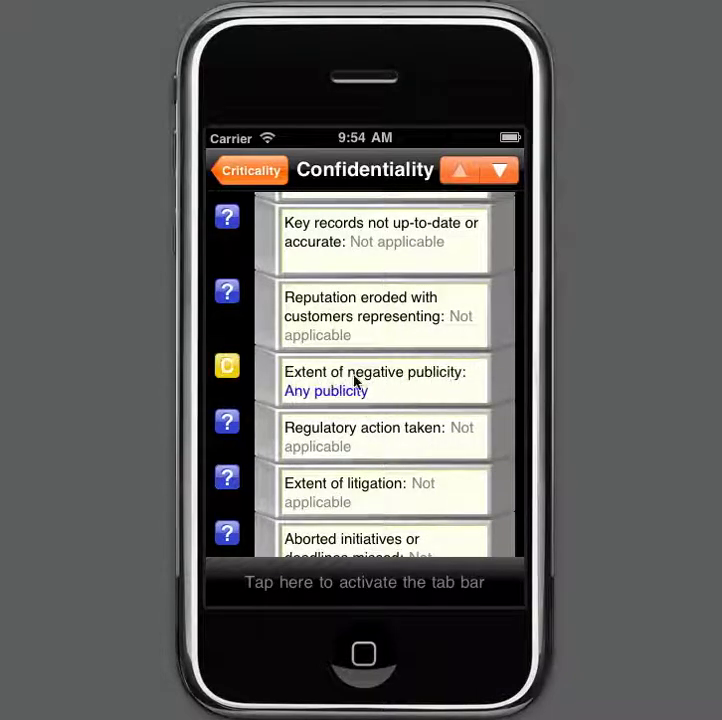
{"action": "left_click_drag", "start_coordinate": [355, 380], "coordinate": [445, 377]}
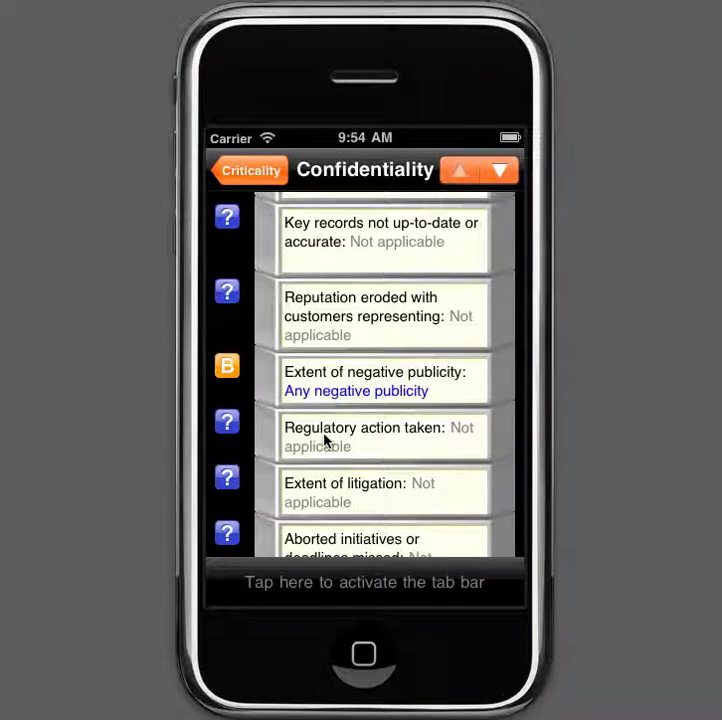
Rate the regulatory action taken for confidentiality as Minor sanctions imposed, check the maximum rating and return to the Criticality questions.
{"action": "left_click_drag", "start_coordinate": [324, 440], "coordinate": [456, 435]}
{"action": "left_click_drag", "start_coordinate": [361, 446], "coordinate": [446, 440]}
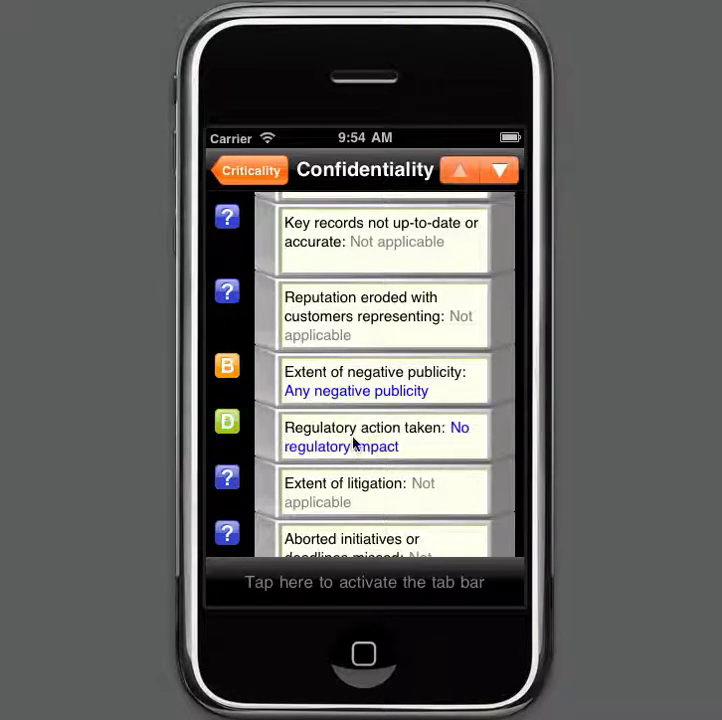
{"action": "left_click_drag", "start_coordinate": [355, 443], "coordinate": [446, 445]}
{"action": "left_click_drag", "start_coordinate": [364, 448], "coordinate": [471, 442]}
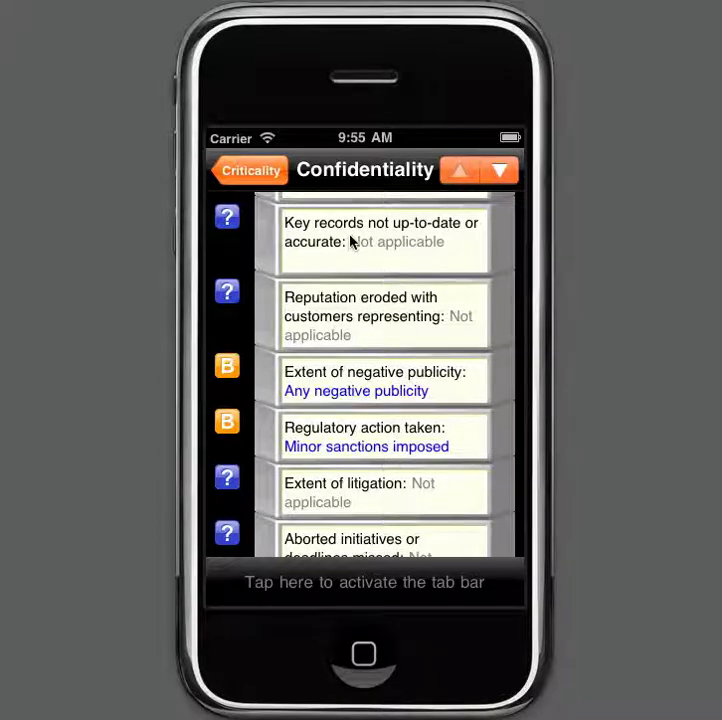
{"action": "left_click_drag", "start_coordinate": [351, 242], "coordinate": [358, 390]}
{"action": "left_click_drag", "start_coordinate": [321, 211], "coordinate": [335, 366]}
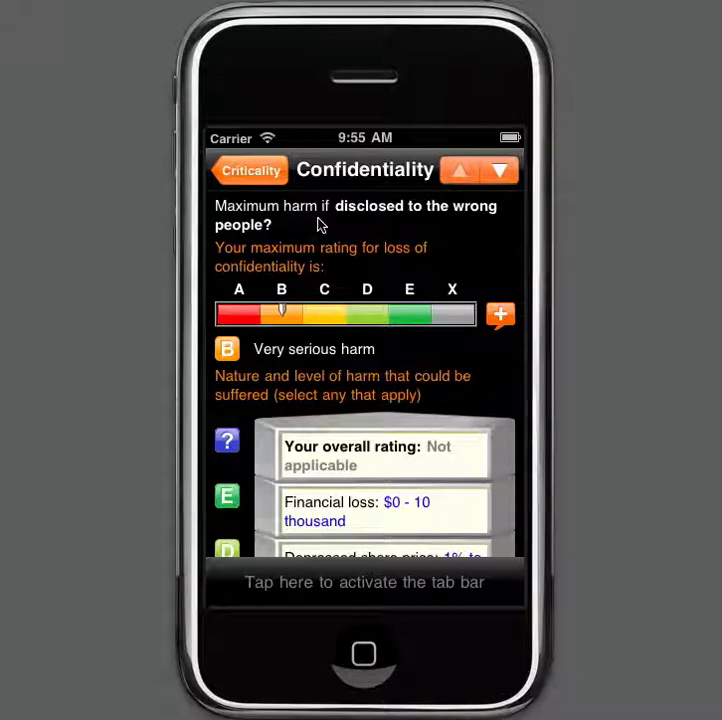
{"action": "left_click", "coordinate": [247, 169]}
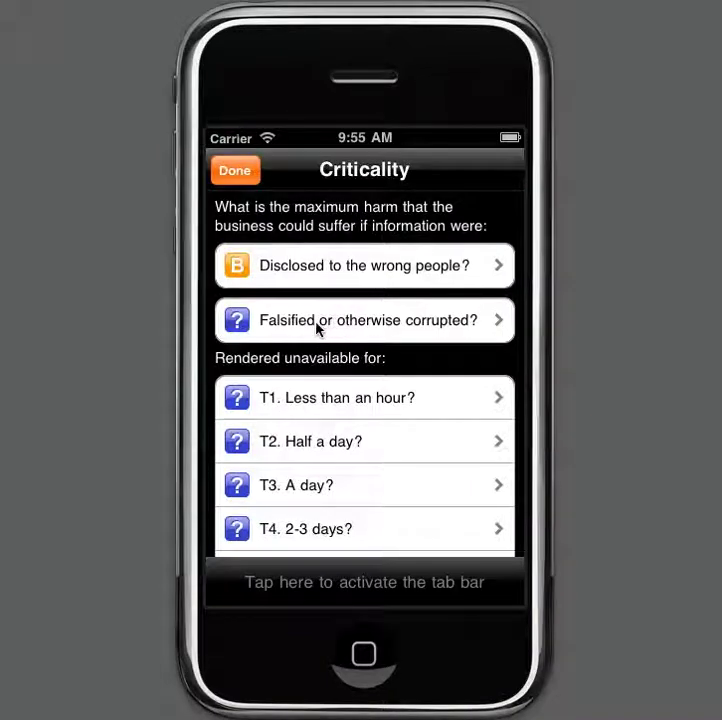
Open the Integrity assessment for falsified or corrupted information and rate the financial loss as $100 thousand - $1 million.
{"action": "left_click", "coordinate": [478, 322]}
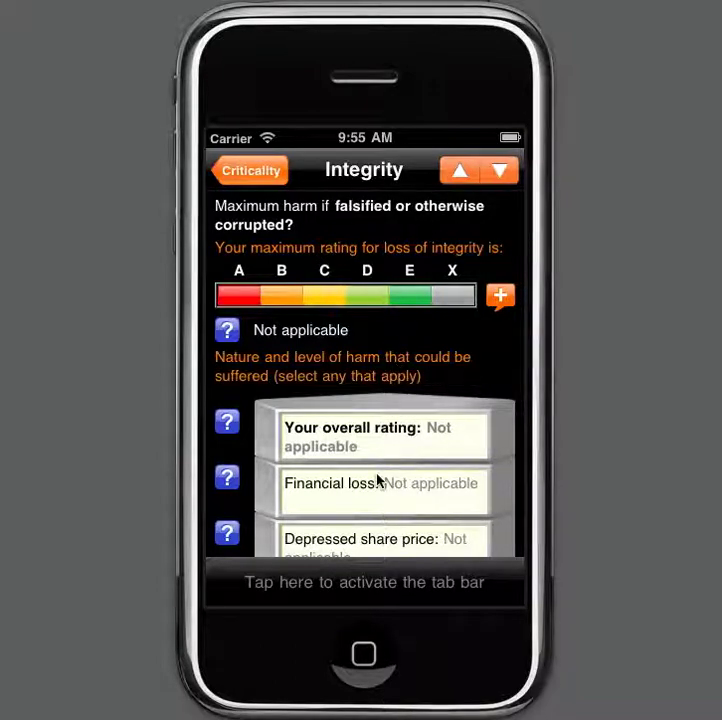
{"action": "left_click_drag", "start_coordinate": [379, 480], "coordinate": [441, 366]}
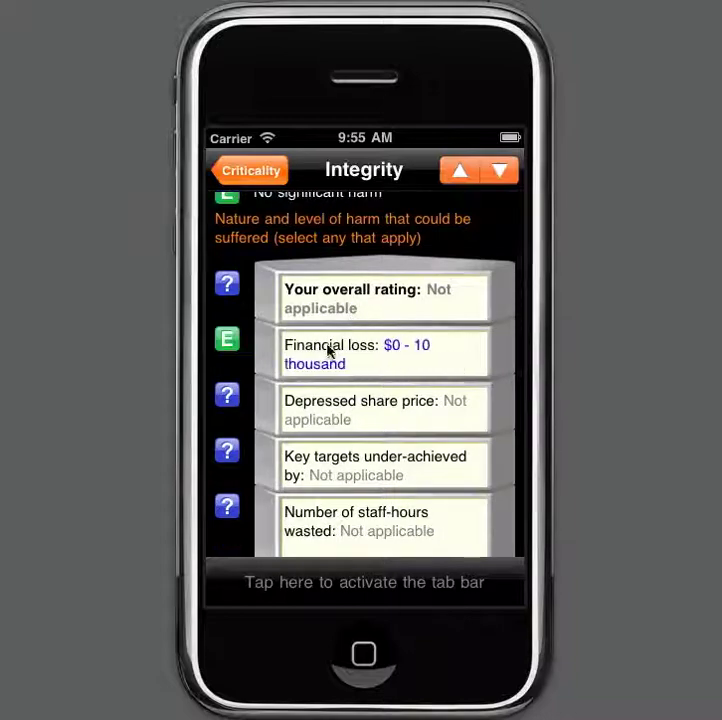
{"action": "left_click_drag", "start_coordinate": [330, 350], "coordinate": [475, 358]}
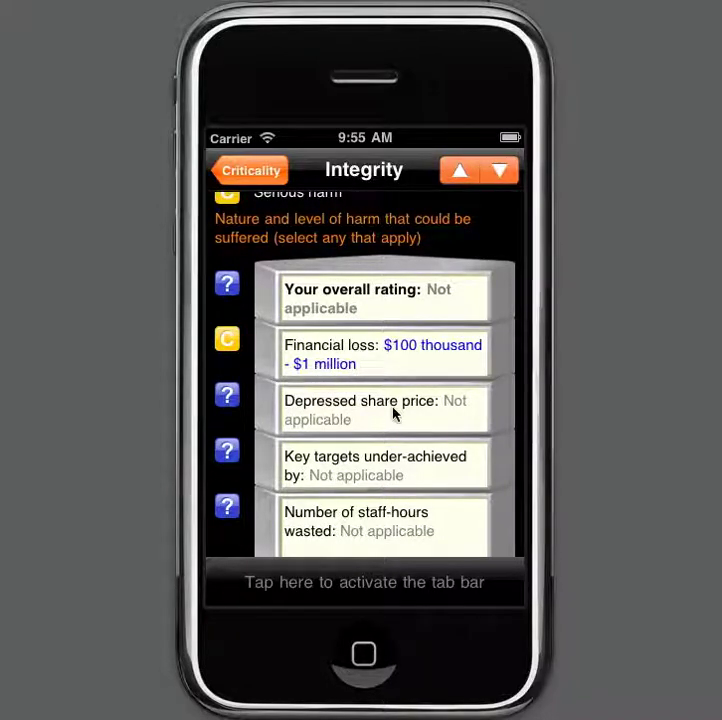
Rate Integrity regulatory action as Serious sanctions imposed and negative publicity as Extensive negative publicity, and return to the Criticality questions.
{"action": "left_click_drag", "start_coordinate": [393, 413], "coordinate": [367, 277]}
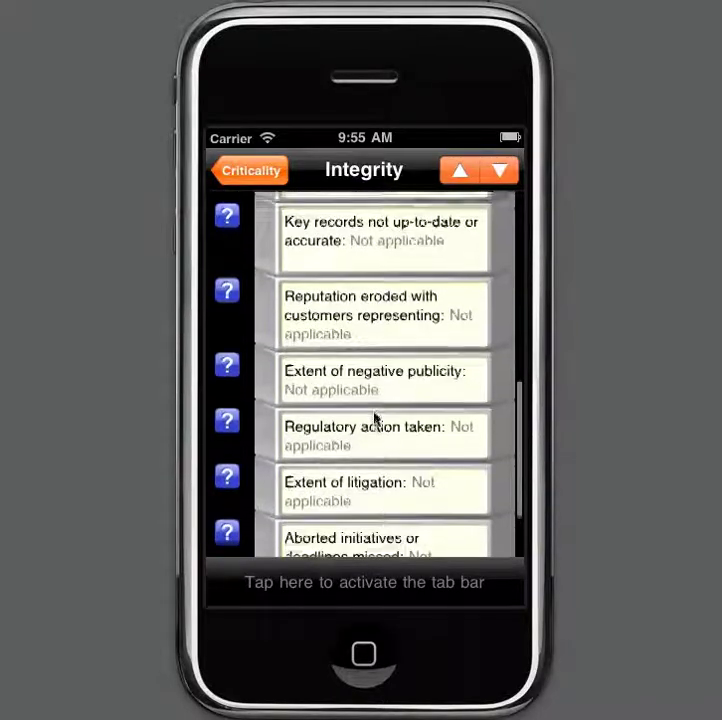
{"action": "left_click_drag", "start_coordinate": [324, 432], "coordinate": [379, 435]}
{"action": "left_click_drag", "start_coordinate": [322, 436], "coordinate": [459, 435]}
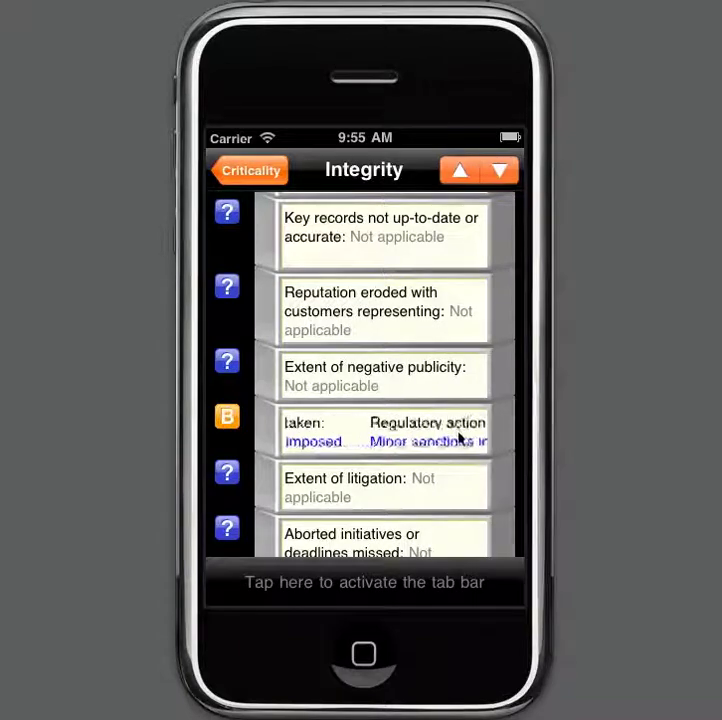
{"action": "left_click", "coordinate": [346, 387]}
{"action": "left_click_drag", "start_coordinate": [346, 387], "coordinate": [475, 384]}
{"action": "left_click_drag", "start_coordinate": [430, 381], "coordinate": [475, 379]}
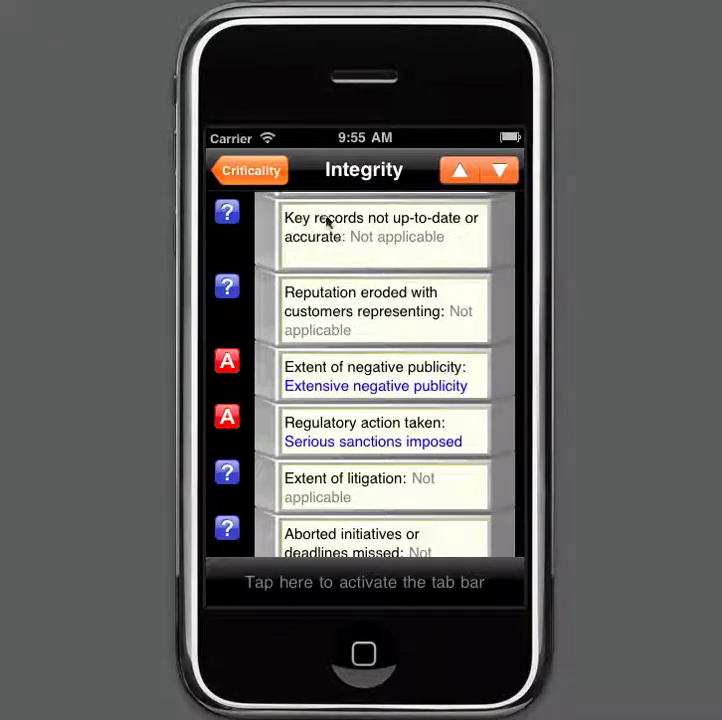
{"action": "left_click", "coordinate": [269, 170]}
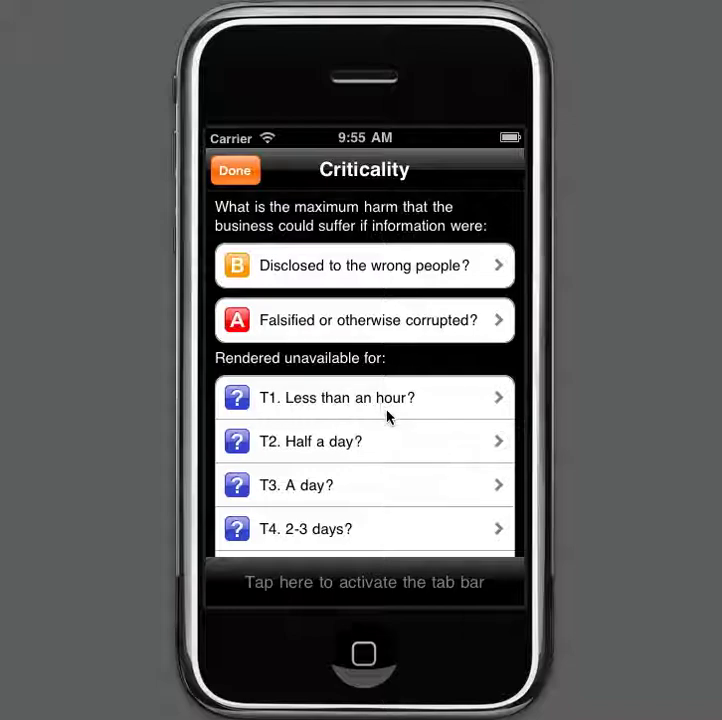
Set the overall rating for unavailability of less than an hour (T1) to No significant harm.
{"action": "left_click_drag", "start_coordinate": [387, 416], "coordinate": [380, 317]}
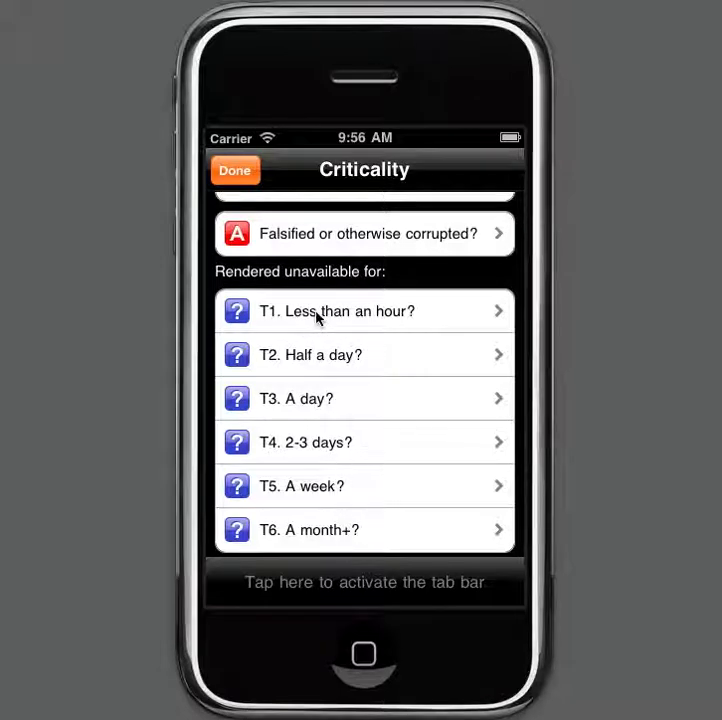
{"action": "left_click", "coordinate": [467, 316]}
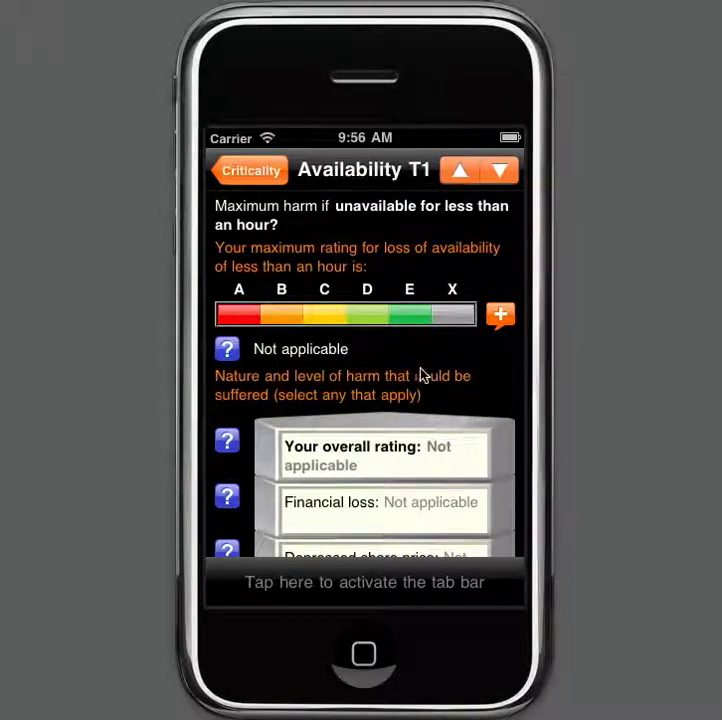
{"action": "left_click", "coordinate": [308, 465]}
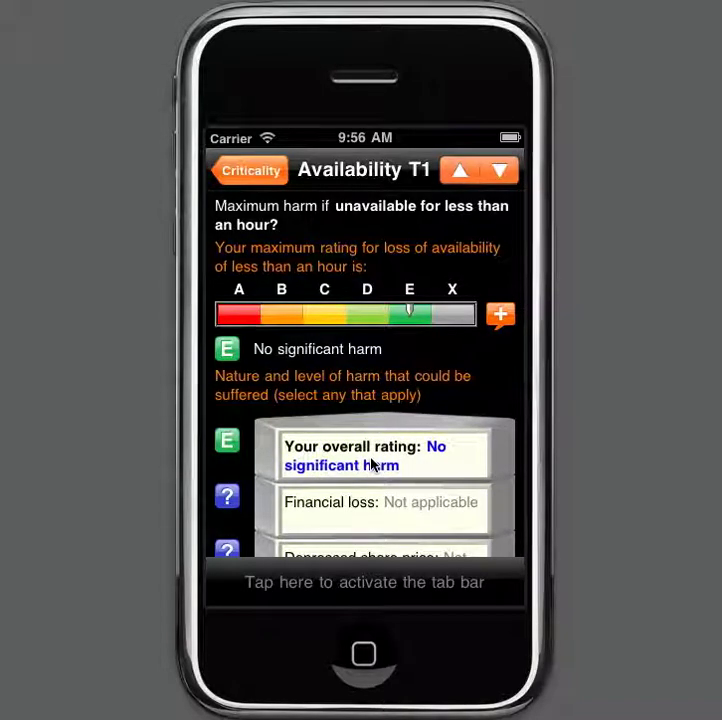
For unavailability of a day (T3), rate staff-hours wasted as 100 to 500 and key records as Few hours delay, a few wrong entries.
{"action": "left_click", "coordinate": [499, 173]}
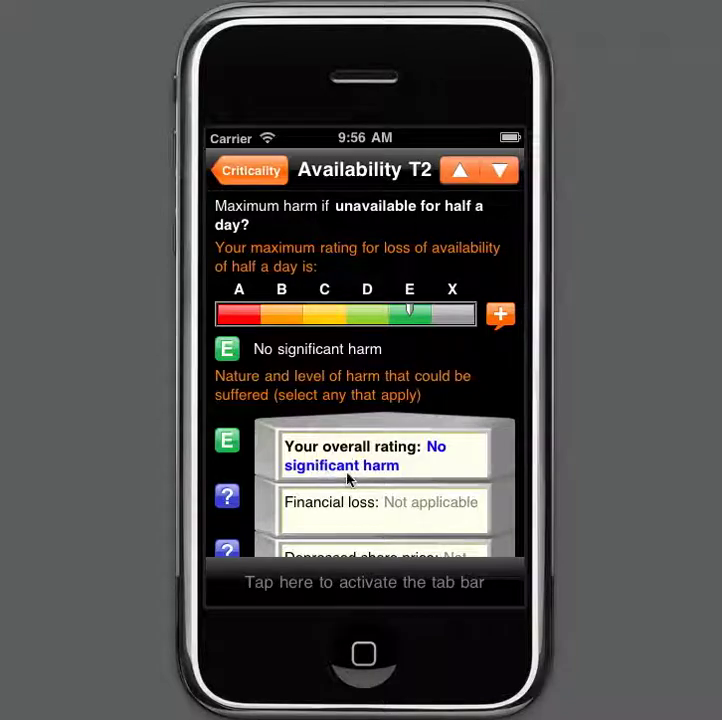
{"action": "left_click", "coordinate": [500, 171]}
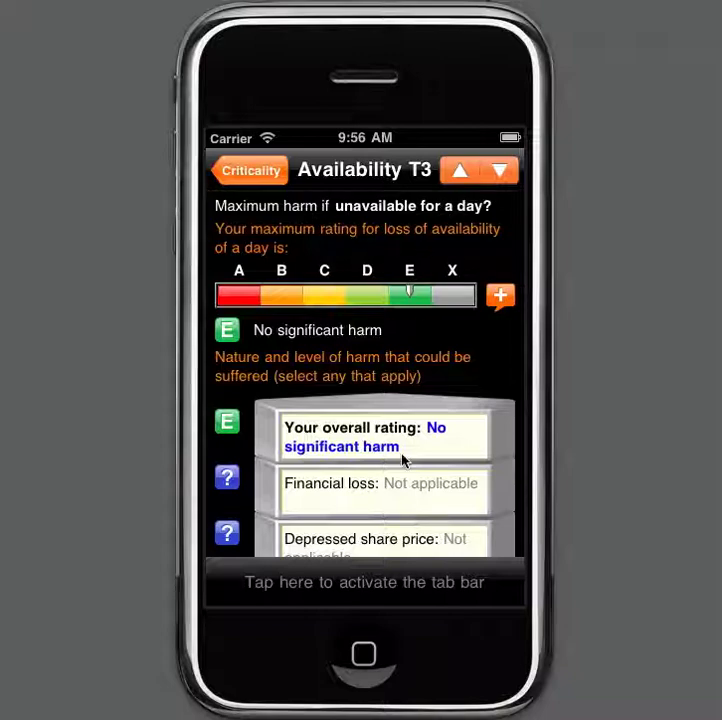
{"action": "left_click_drag", "start_coordinate": [404, 459], "coordinate": [359, 363]}
{"action": "left_click_drag", "start_coordinate": [288, 258], "coordinate": [424, 258]}
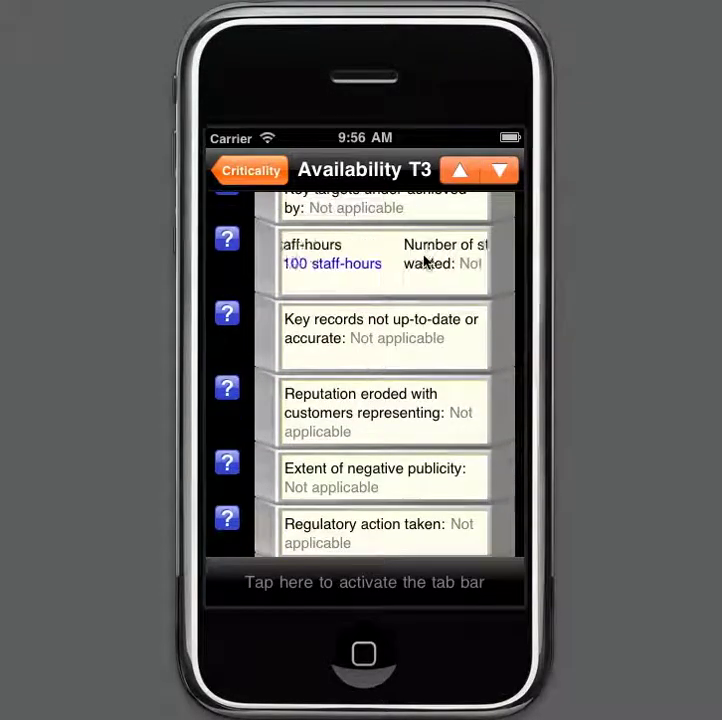
{"action": "left_click_drag", "start_coordinate": [327, 263], "coordinate": [382, 263]}
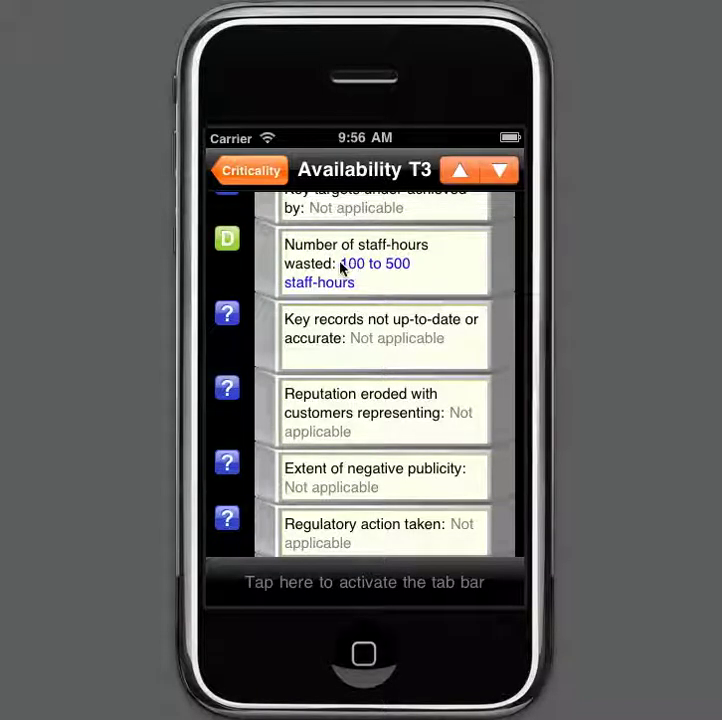
{"action": "left_click_drag", "start_coordinate": [341, 267], "coordinate": [284, 263]}
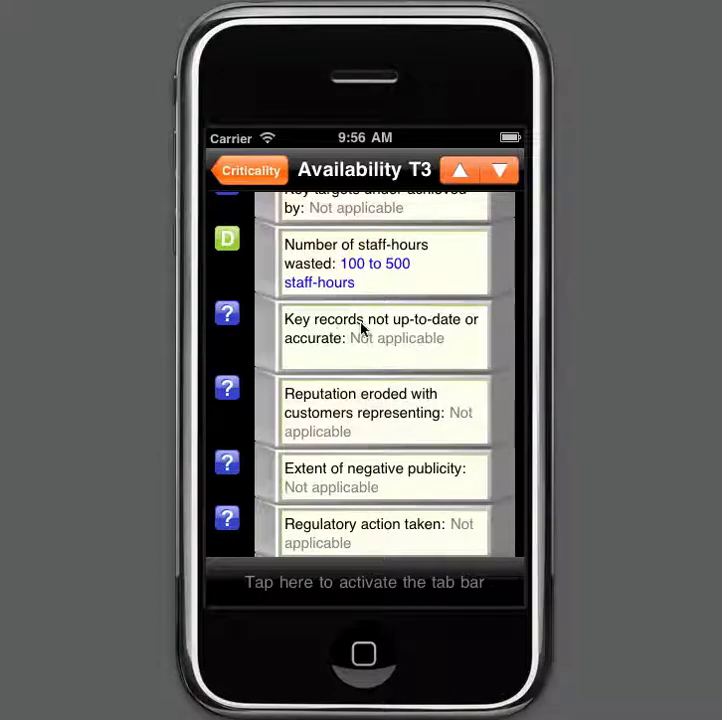
{"action": "left_click", "coordinate": [363, 327]}
{"action": "left_click_drag", "start_coordinate": [345, 340], "coordinate": [435, 338]}
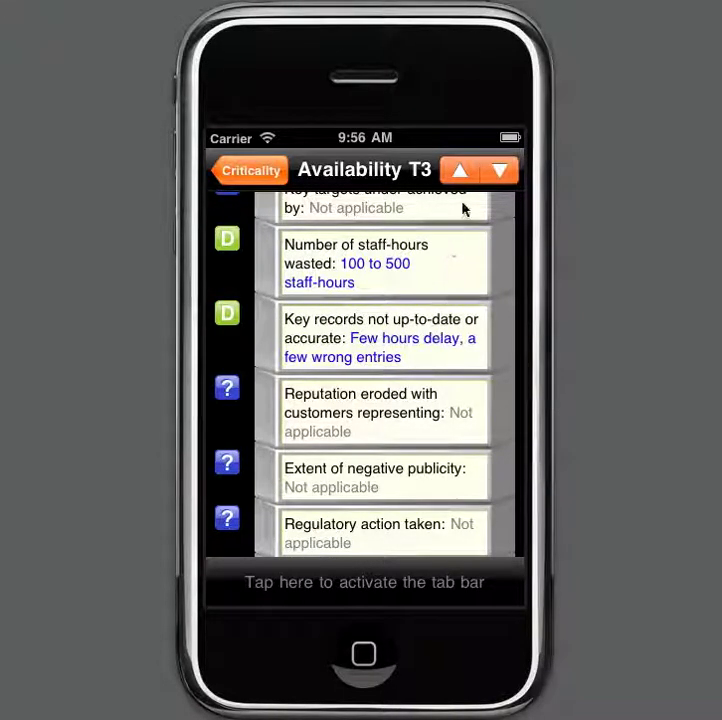
For unavailability of 2-3 days (T4), rate staff-hours wasted as 500 to 1,000 and key records as Few days delay, some wrong entries.
{"action": "left_click", "coordinate": [500, 172]}
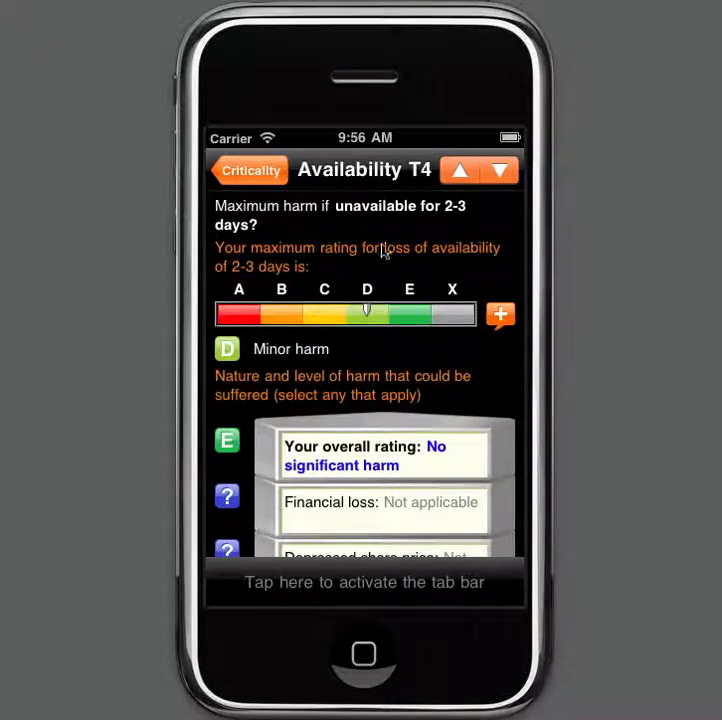
{"action": "left_click_drag", "start_coordinate": [362, 467], "coordinate": [355, 403]}
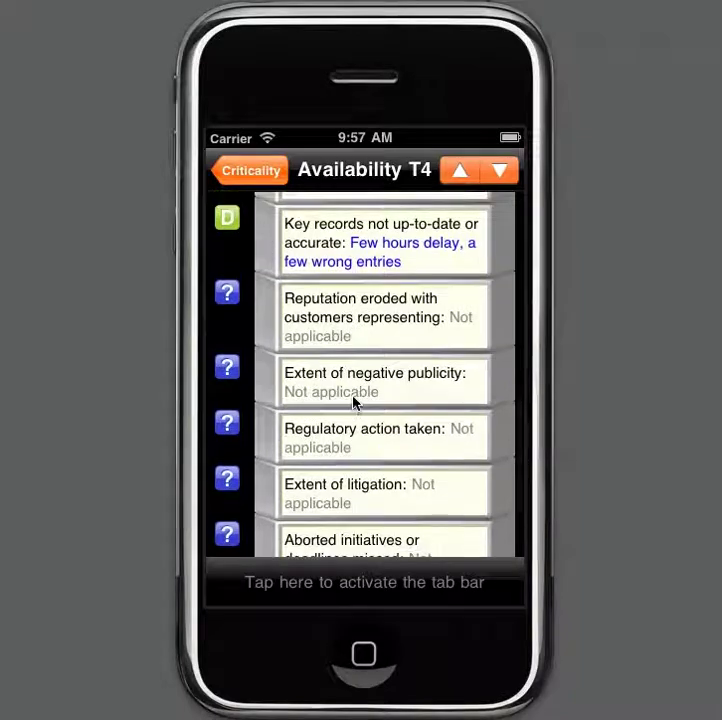
{"action": "left_click_drag", "start_coordinate": [318, 253], "coordinate": [427, 416]}
{"action": "left_click_drag", "start_coordinate": [344, 330], "coordinate": [467, 317]}
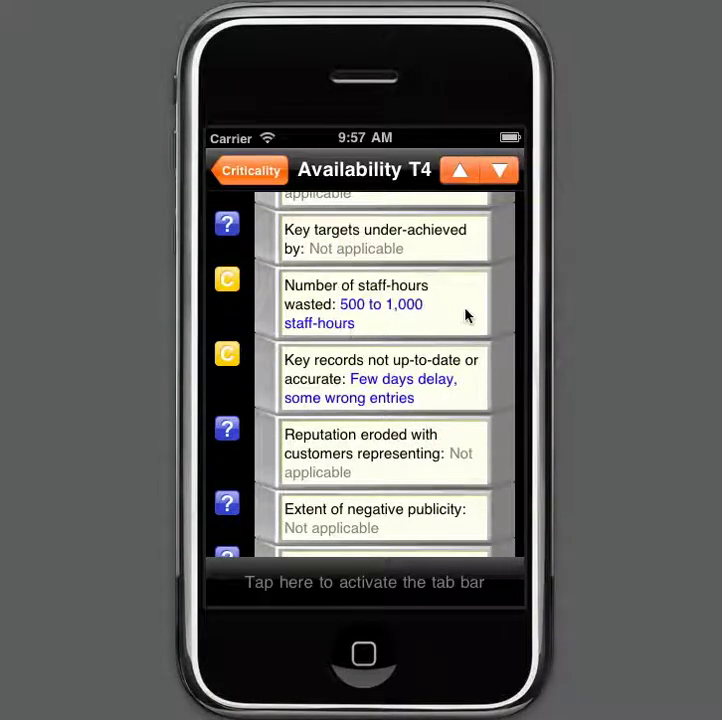
For a week's unavailability (T5), rate staff-hours wasted as 1,000 to 10,000 and key records as 1 to 4 week delay, many wrong entries.
{"action": "left_click", "coordinate": [505, 174]}
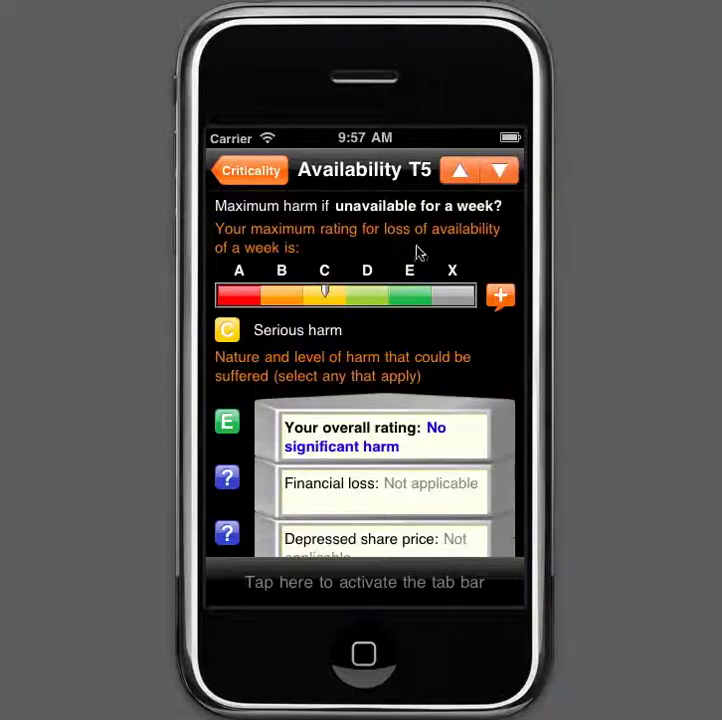
{"action": "mouse_move", "coordinate": [360, 452]}
{"action": "left_mouse_down"}
{"action": "mouse_move", "coordinate": [371, 258]}
{"action": "mouse_move", "coordinate": [356, 457]}
{"action": "left_mouse_up"}
{"action": "left_click_drag", "start_coordinate": [335, 392], "coordinate": [301, 371]}
{"action": "left_click", "coordinate": [298, 456]}
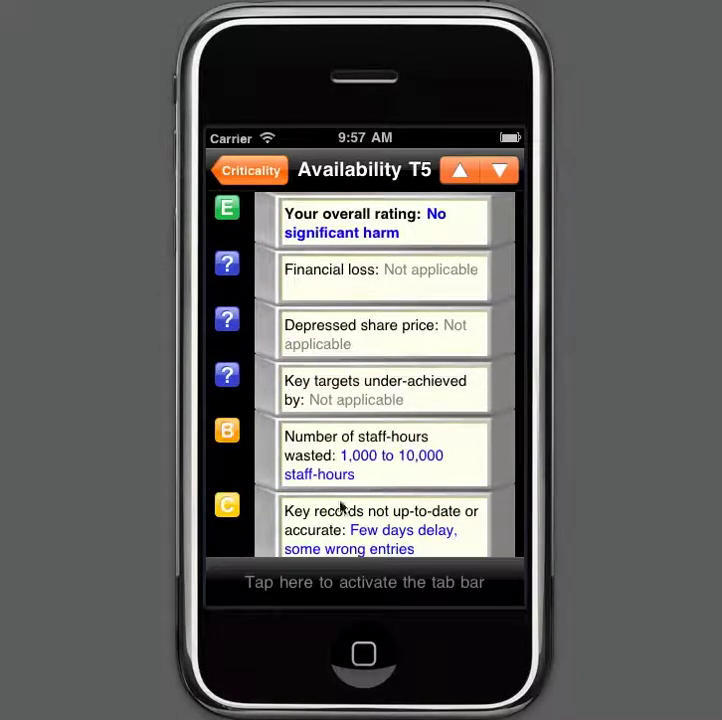
{"action": "left_click", "coordinate": [330, 522]}
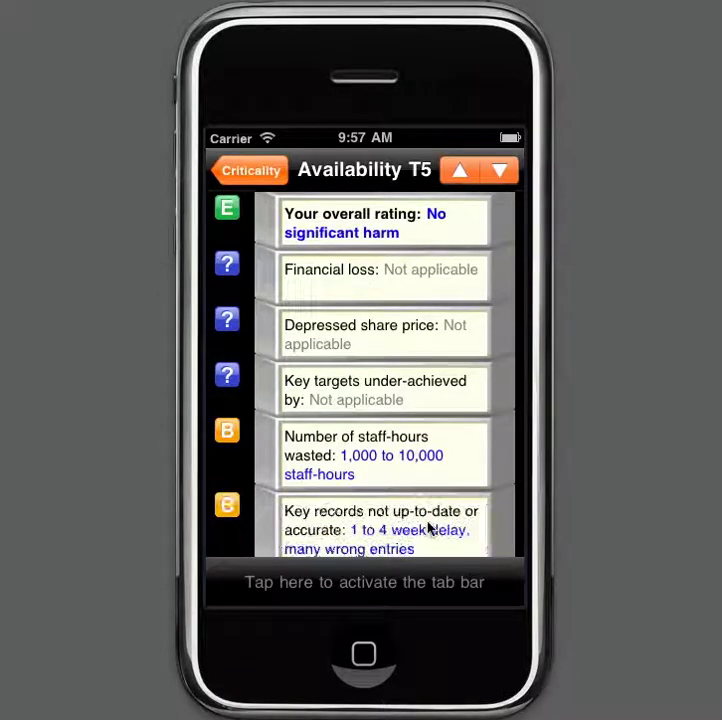
For a month or more's unavailability (T6), rate regulatory action as Serious sanctions imposed and key records as 1 month+ delay, all entries unreliable.
{"action": "left_click", "coordinate": [500, 172]}
{"action": "left_click_drag", "start_coordinate": [388, 362], "coordinate": [393, 171]}
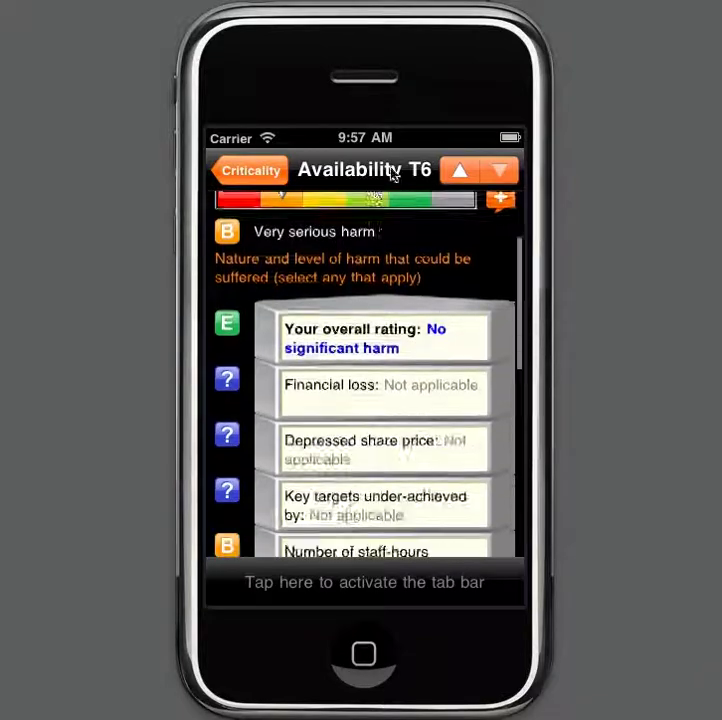
{"action": "left_click_drag", "start_coordinate": [383, 273], "coordinate": [371, 322]}
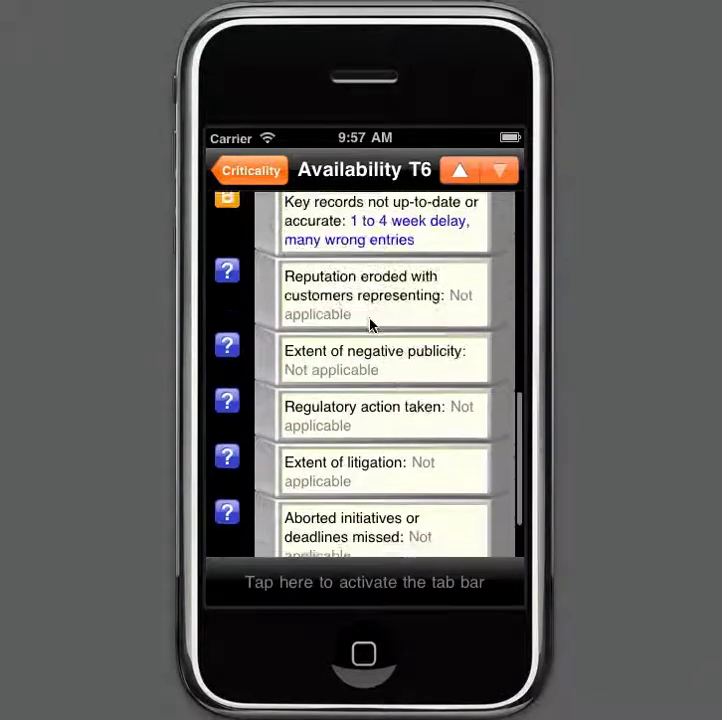
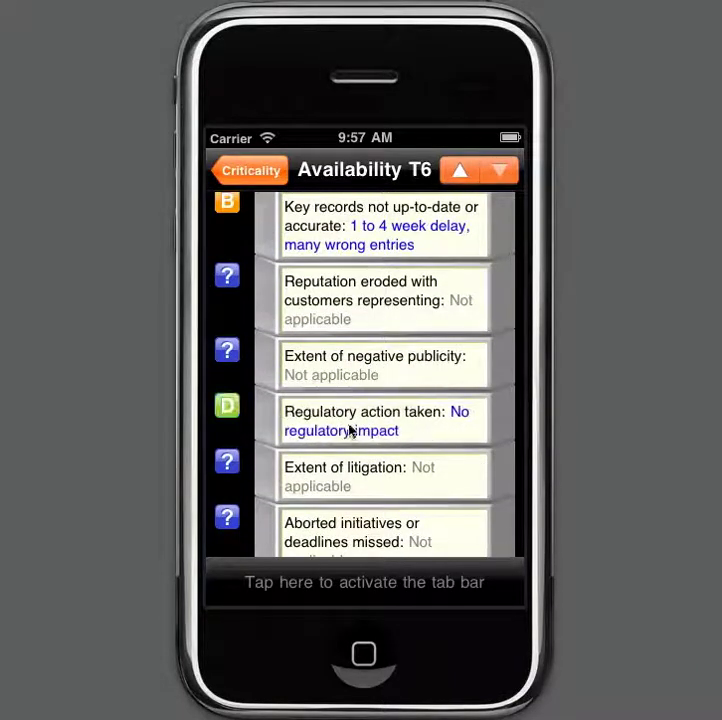
{"action": "left_click_drag", "start_coordinate": [335, 427], "coordinate": [475, 427]}
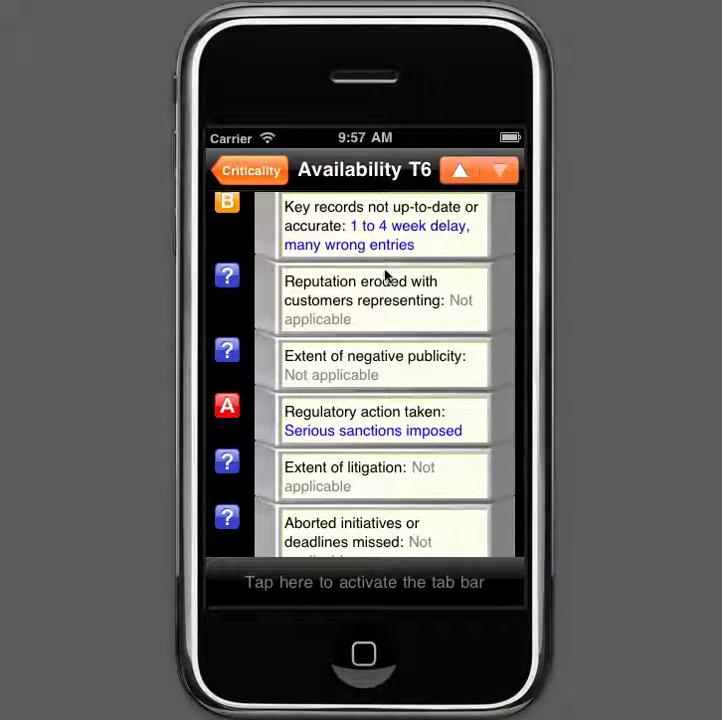
{"action": "left_click_drag", "start_coordinate": [330, 230], "coordinate": [532, 245]}
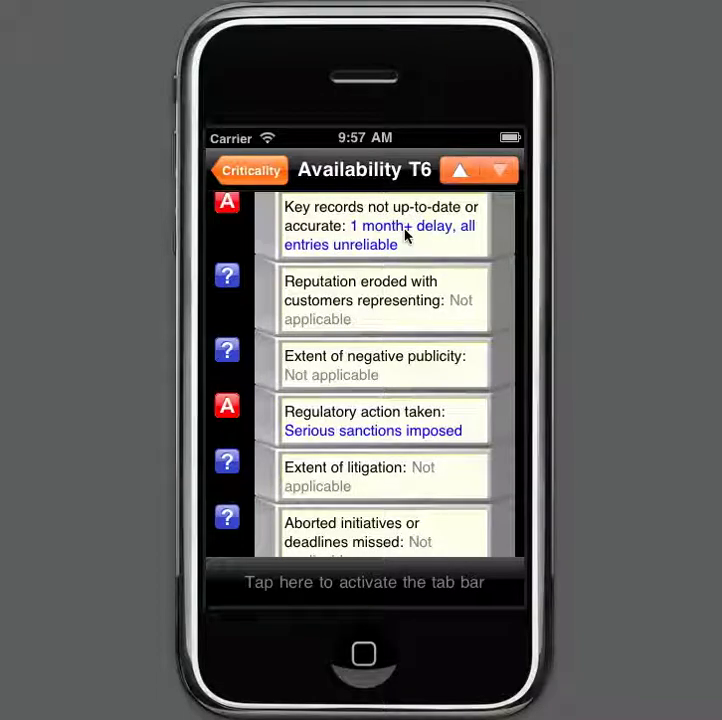
{"action": "left_click", "coordinate": [243, 176]}
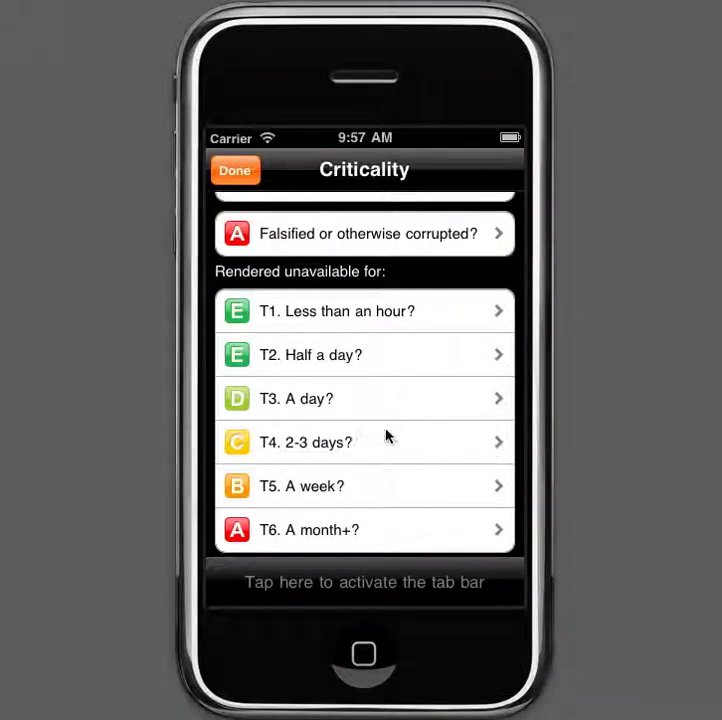
{"action": "left_click_drag", "start_coordinate": [388, 330], "coordinate": [382, 284]}
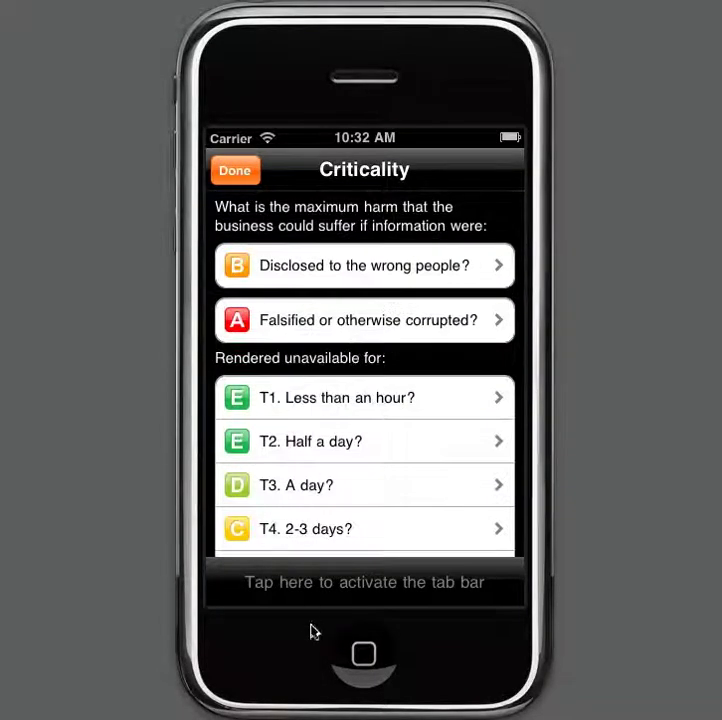
Validate the responses for focus of evaluation and criticality, and open the results.
{"action": "left_click", "coordinate": [306, 598]}
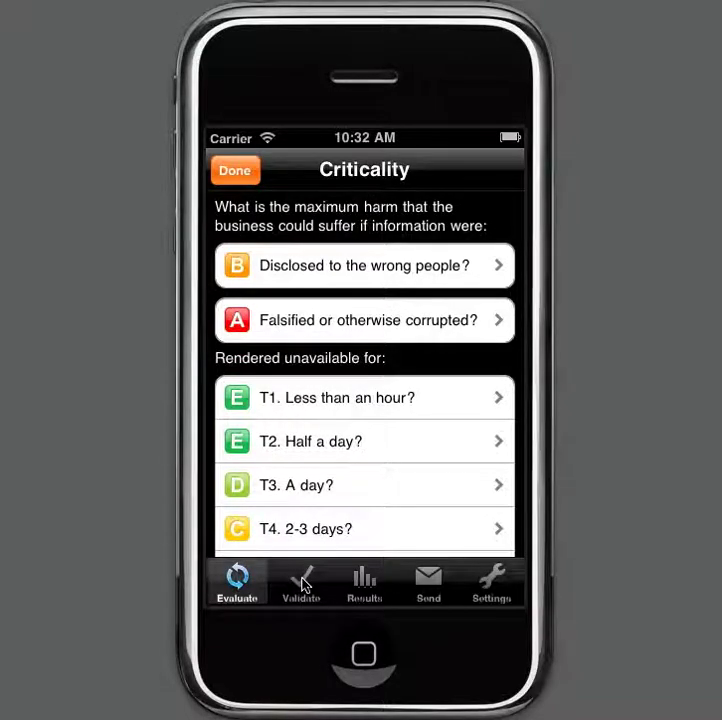
{"action": "left_click", "coordinate": [303, 580]}
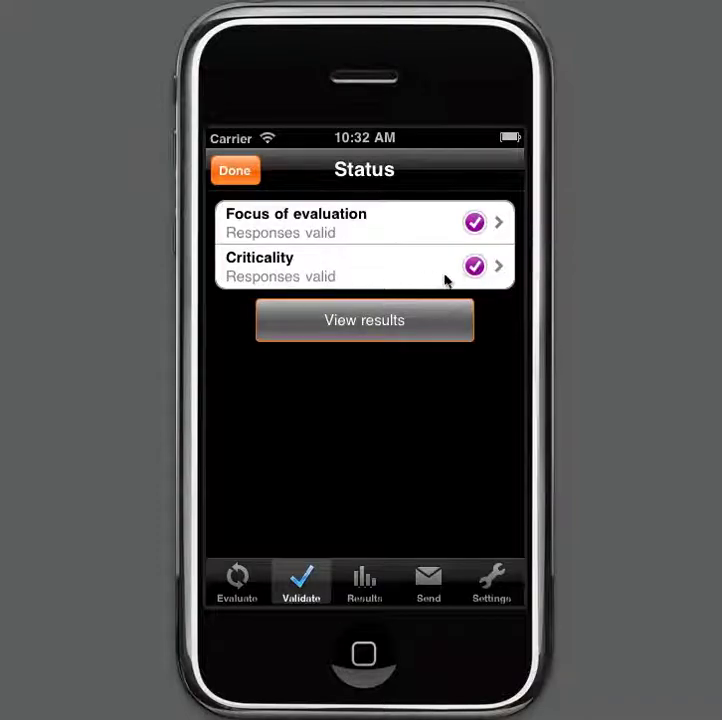
{"action": "left_click", "coordinate": [380, 328]}
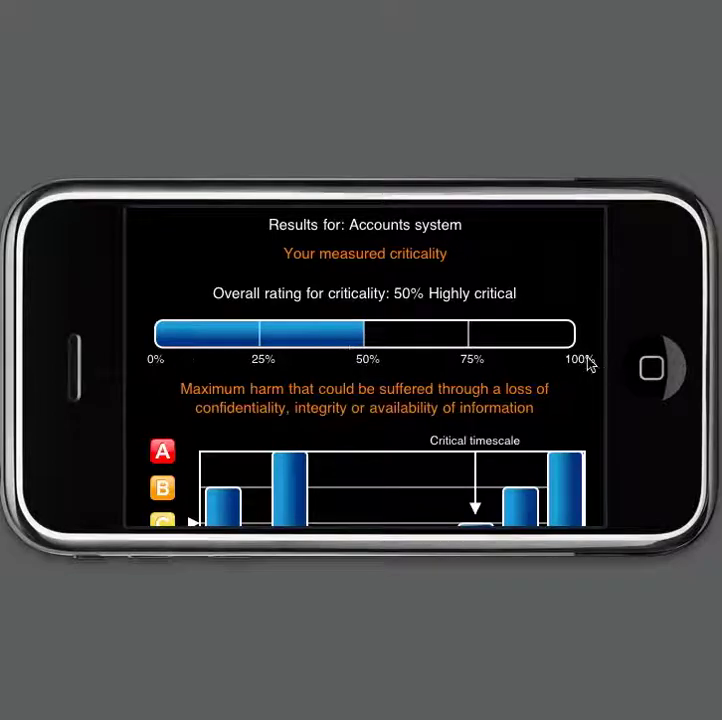
Examine the overall criticality rating, the maximum harm chart with its legend, and the factors driving the ratings by harm level.
{"action": "left_click_drag", "start_coordinate": [398, 388], "coordinate": [400, 274]}
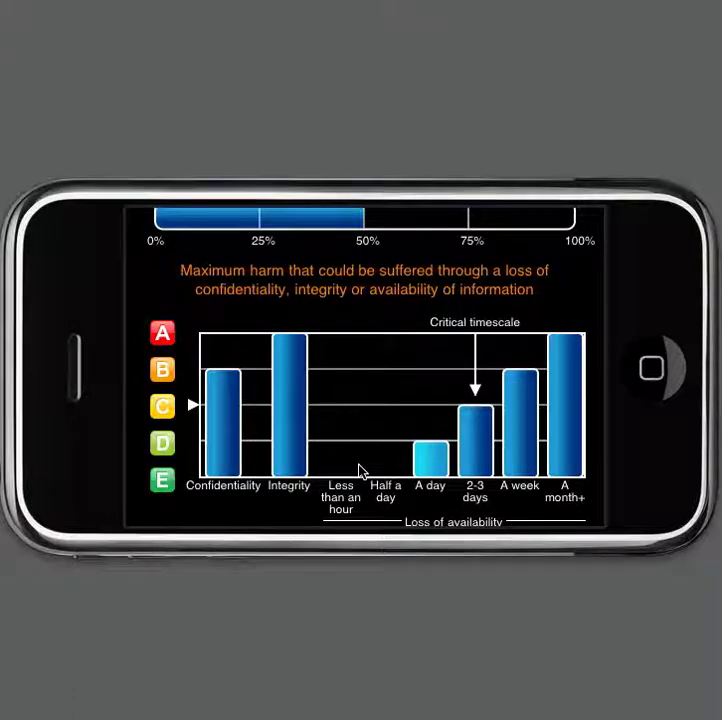
{"action": "left_click_drag", "start_coordinate": [361, 471], "coordinate": [354, 304]}
{"action": "left_click_drag", "start_coordinate": [348, 478], "coordinate": [350, 355]}
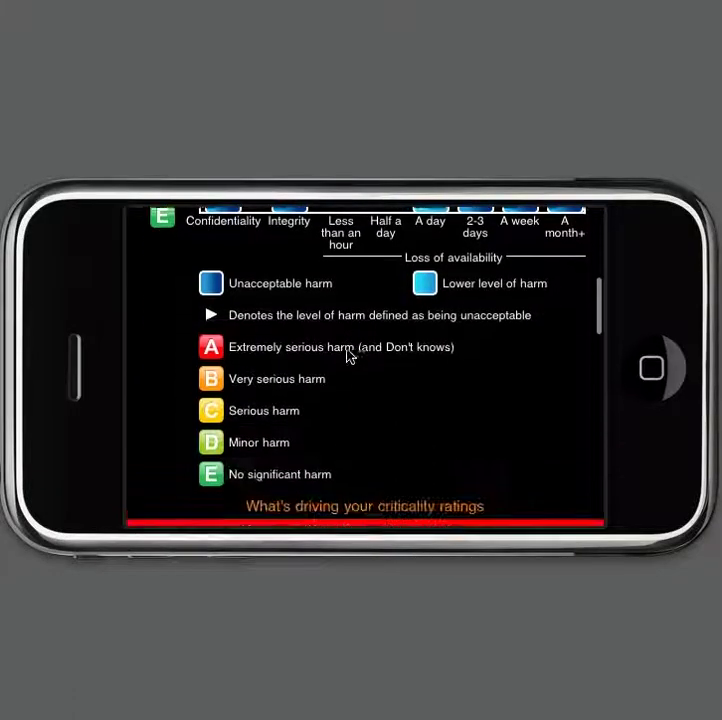
{"action": "left_click_drag", "start_coordinate": [343, 464], "coordinate": [379, 259]}
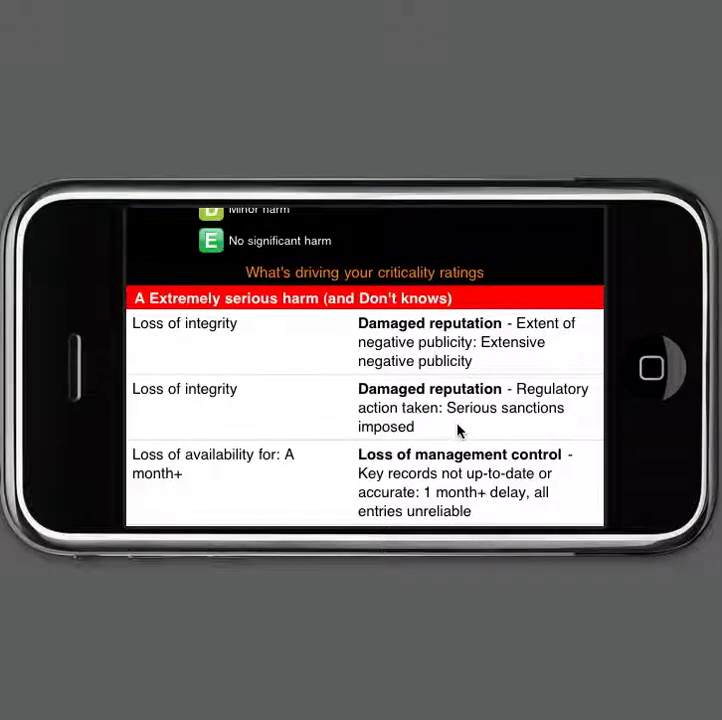
{"action": "left_click_drag", "start_coordinate": [303, 482], "coordinate": [303, 356]}
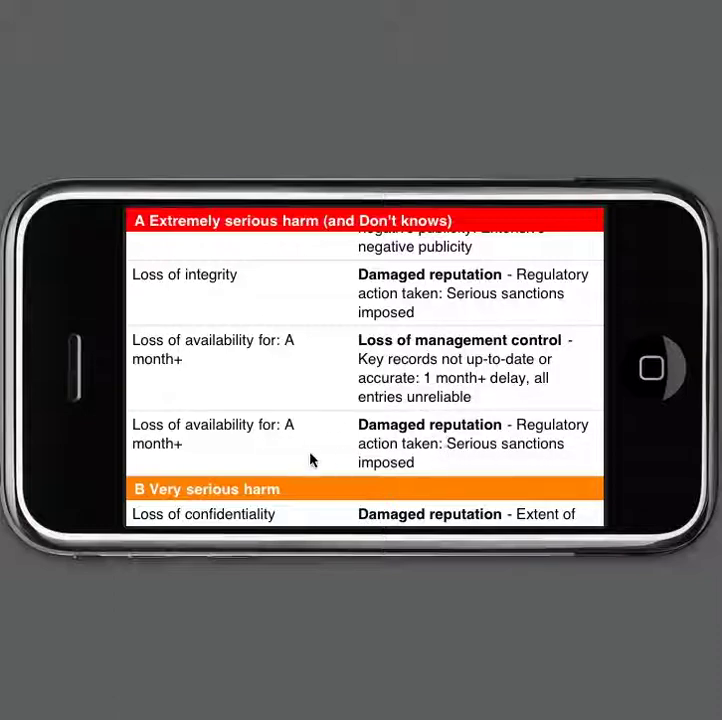
{"action": "left_click_drag", "start_coordinate": [311, 445], "coordinate": [305, 321]}
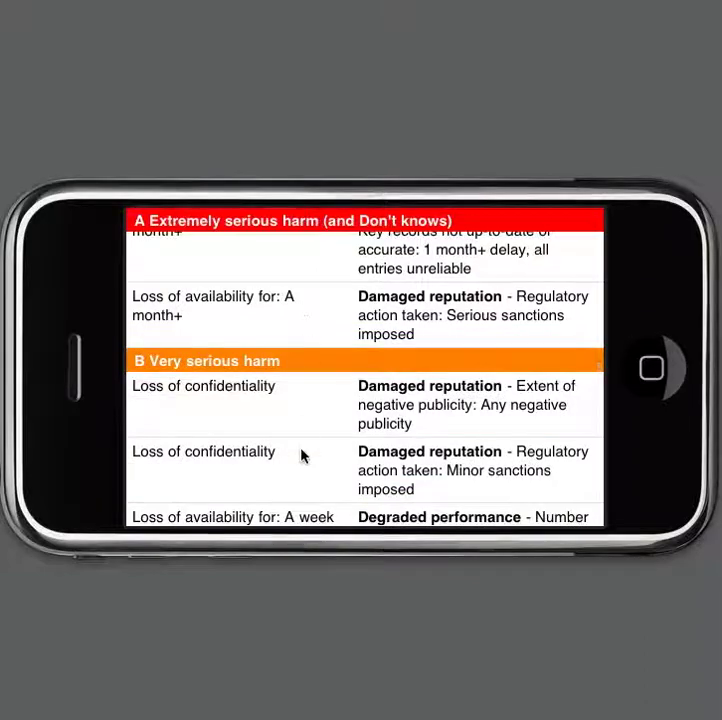
{"action": "left_click_drag", "start_coordinate": [301, 455], "coordinate": [297, 335]}
{"action": "left_click_drag", "start_coordinate": [306, 474], "coordinate": [306, 375]}
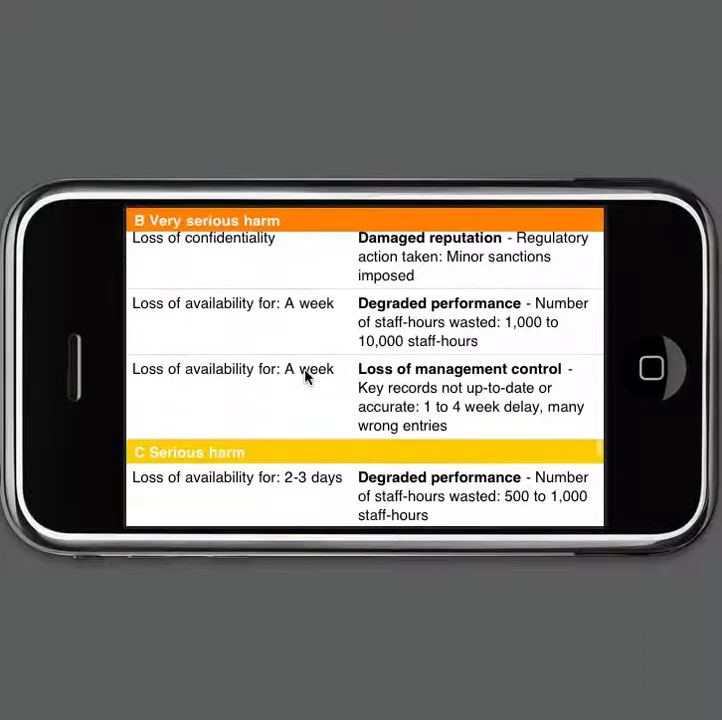
{"action": "left_click_drag", "start_coordinate": [329, 335], "coordinate": [325, 484]}
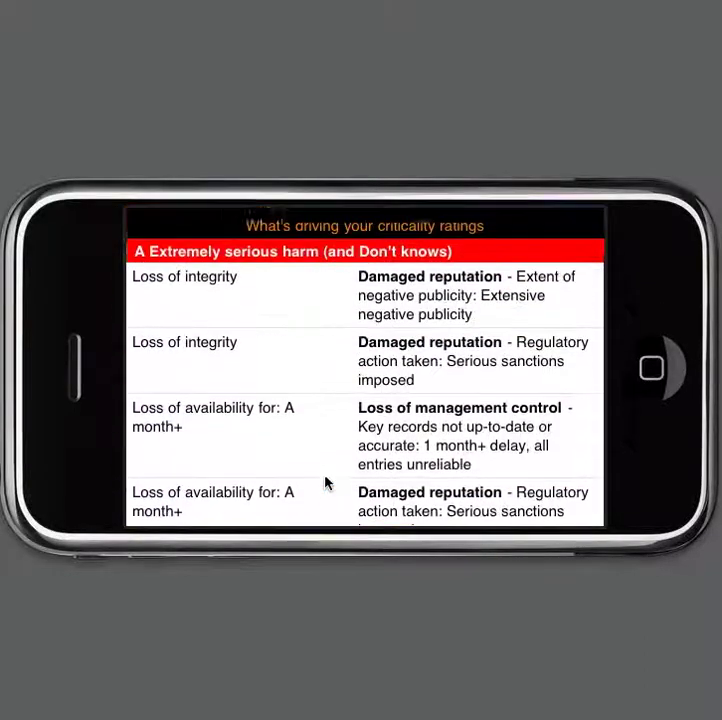
{"action": "left_click_drag", "start_coordinate": [327, 355], "coordinate": [343, 453]}
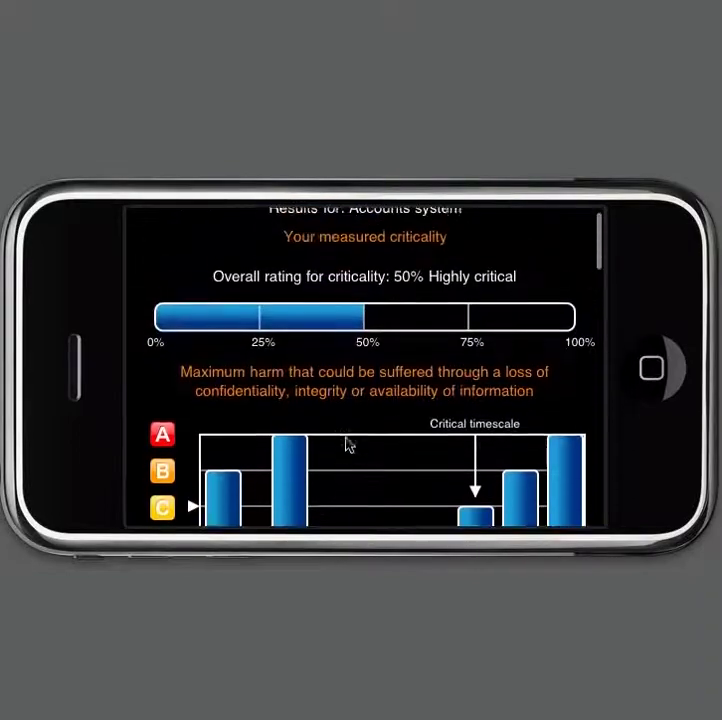
{"action": "left_click", "coordinate": [358, 487]}
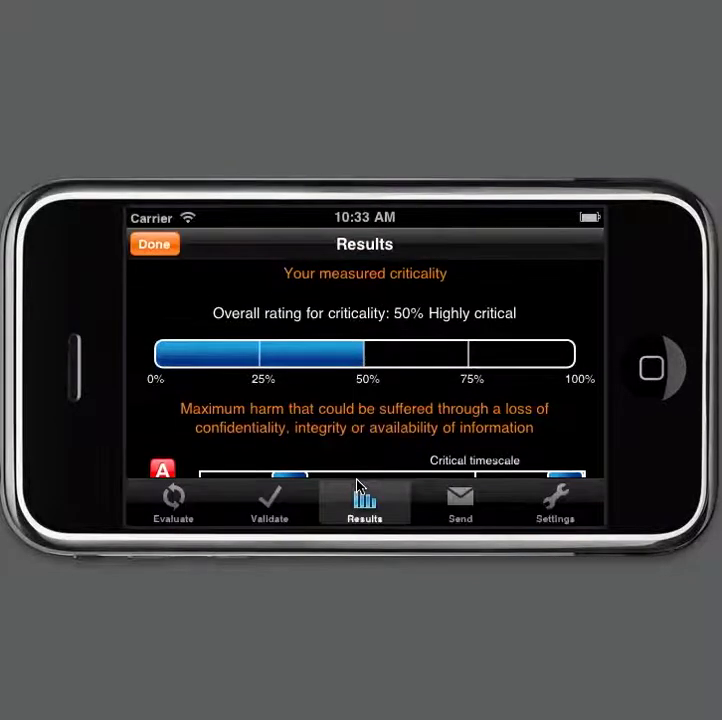
{"action": "left_click", "coordinate": [308, 342]}
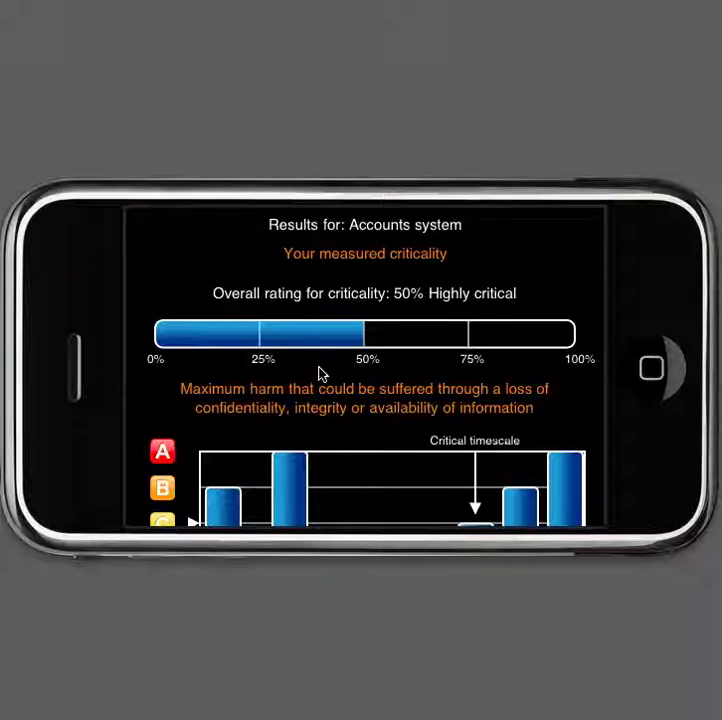
Send the accounts system evaluation to Citicus Barista for processing.
{"action": "left_click", "coordinate": [320, 374]}
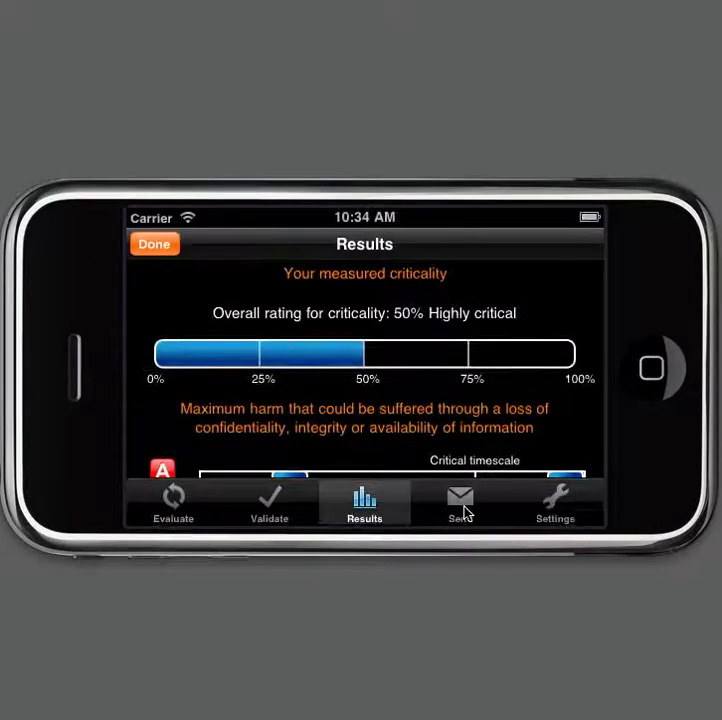
{"action": "left_click", "coordinate": [462, 500]}
{"action": "key", "text": "super+Right"}
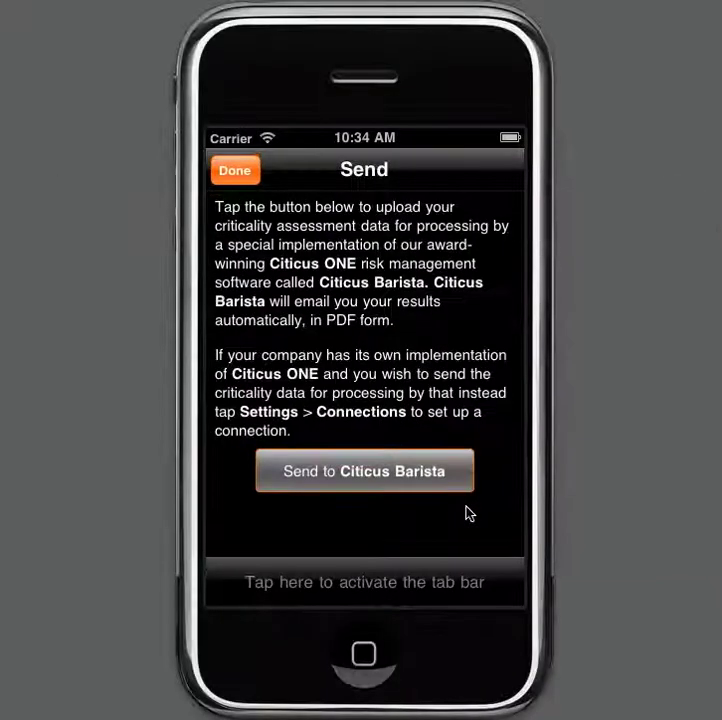
{"action": "left_click", "coordinate": [360, 482]}
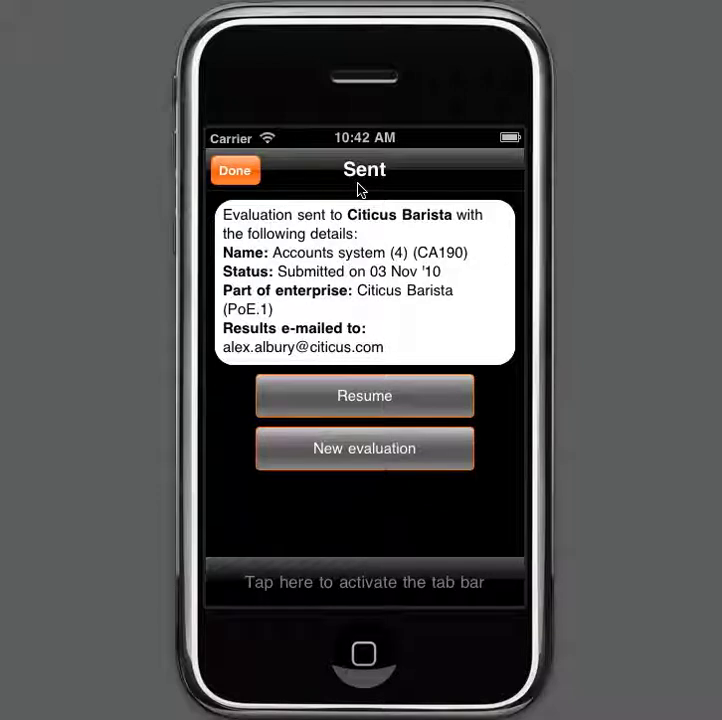
Open the connection settings and review the customer status, contact details and PDF encryption options.
{"action": "left_click", "coordinate": [403, 588]}
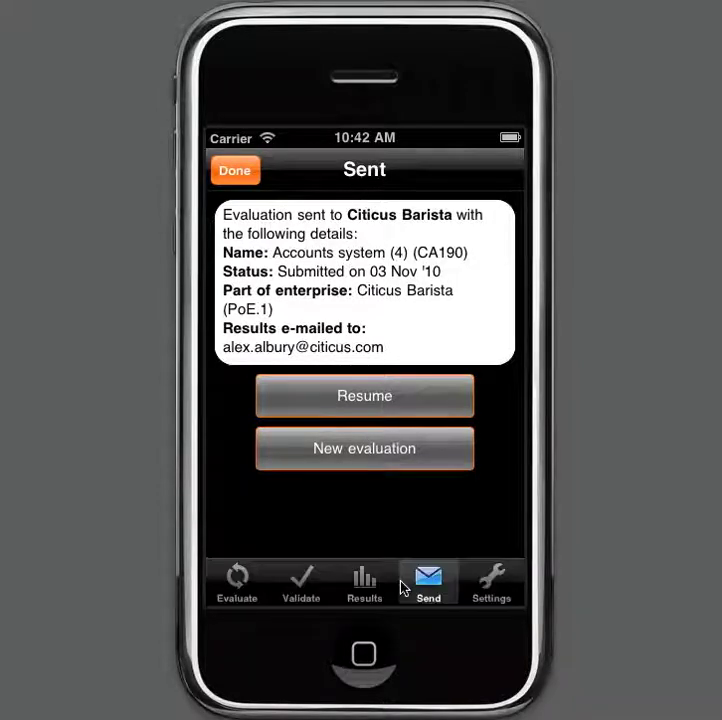
{"action": "left_click", "coordinate": [490, 588]}
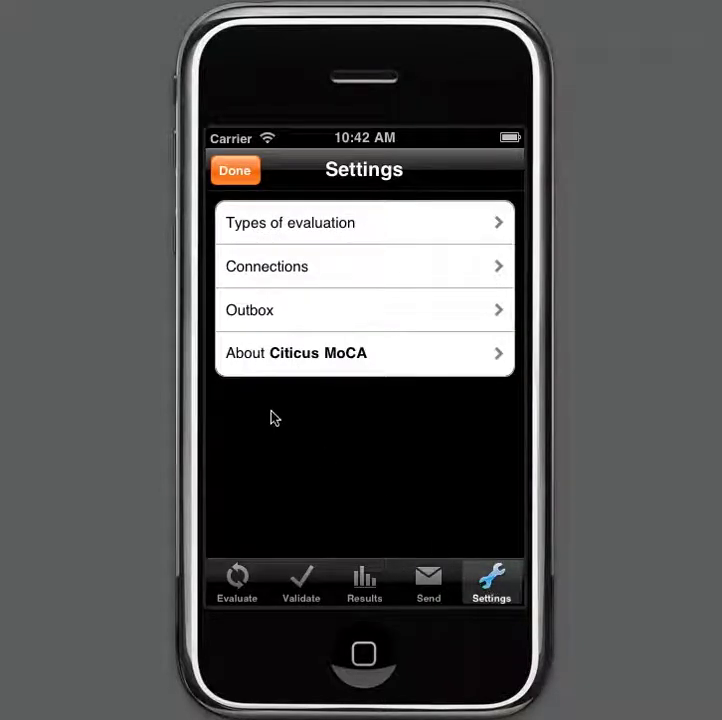
{"action": "left_click", "coordinate": [287, 268]}
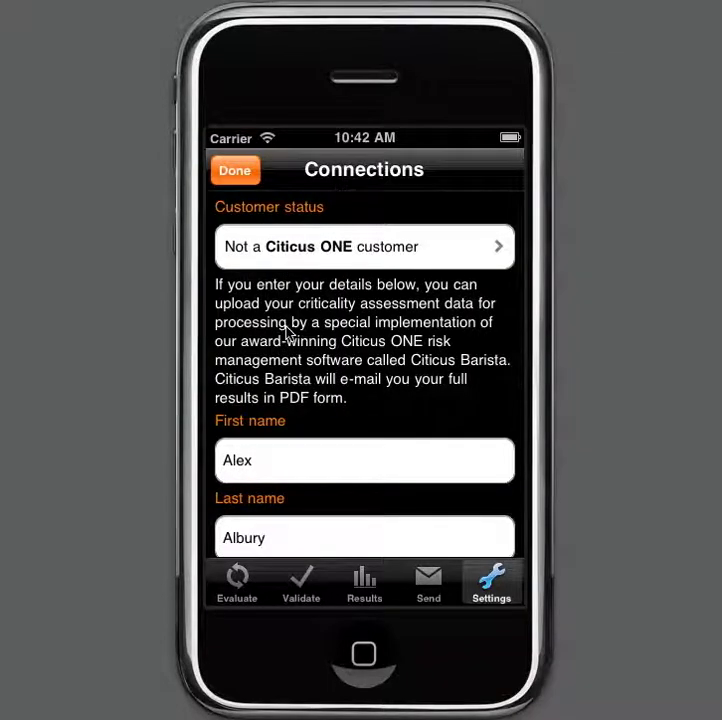
{"action": "left_click_drag", "start_coordinate": [287, 334], "coordinate": [287, 206]}
{"action": "left_click_drag", "start_coordinate": [316, 316], "coordinate": [313, 242]}
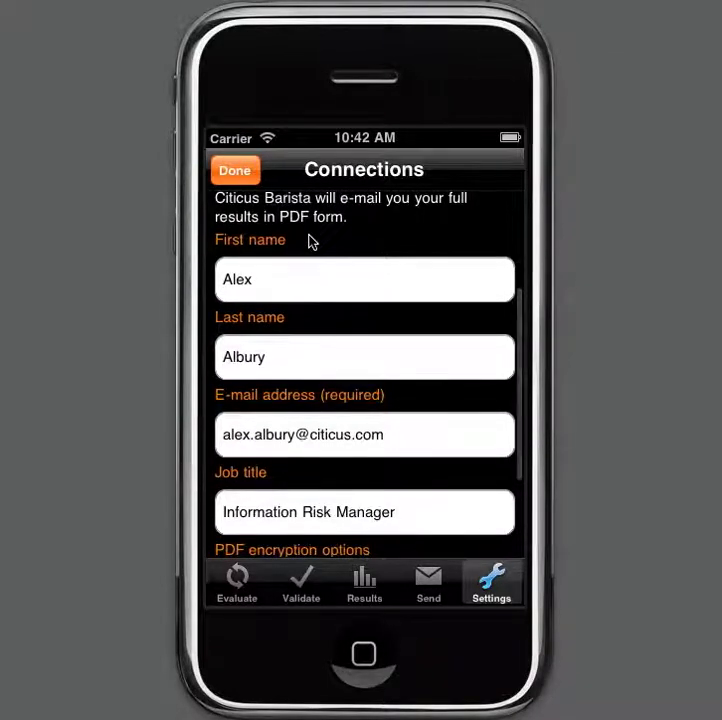
{"action": "left_click_drag", "start_coordinate": [416, 482], "coordinate": [419, 432]}
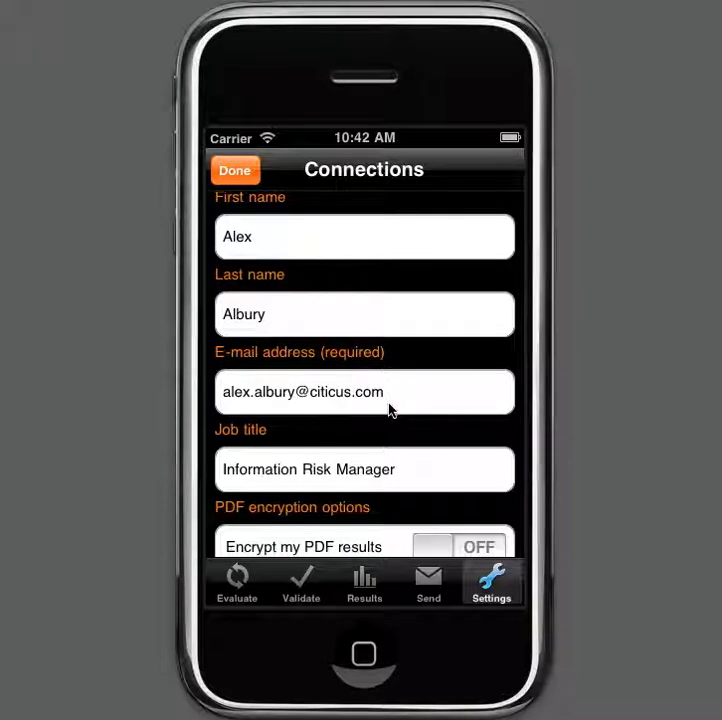
{"action": "left_click_drag", "start_coordinate": [416, 512], "coordinate": [415, 376]}
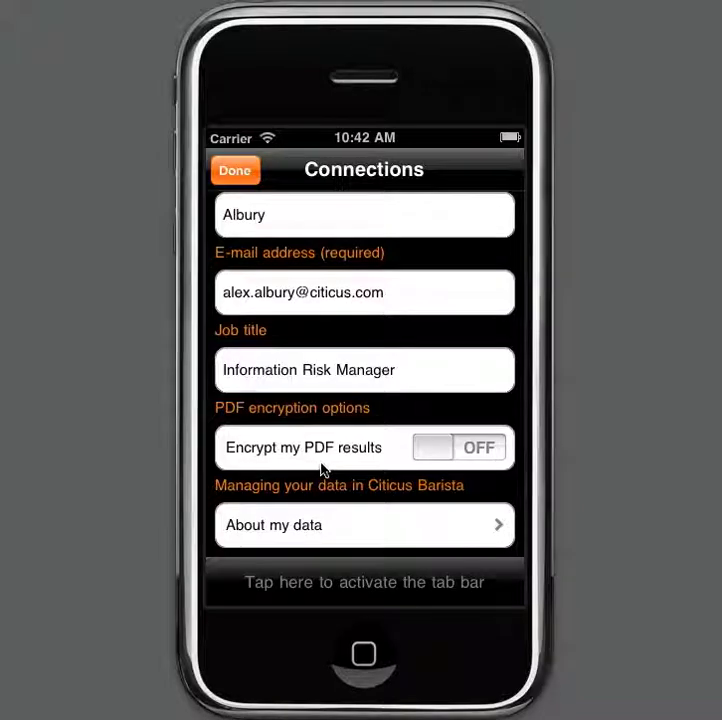
Try to turn on encryption of the PDF results, and cancel the password entry.
{"action": "left_click", "coordinate": [457, 456]}
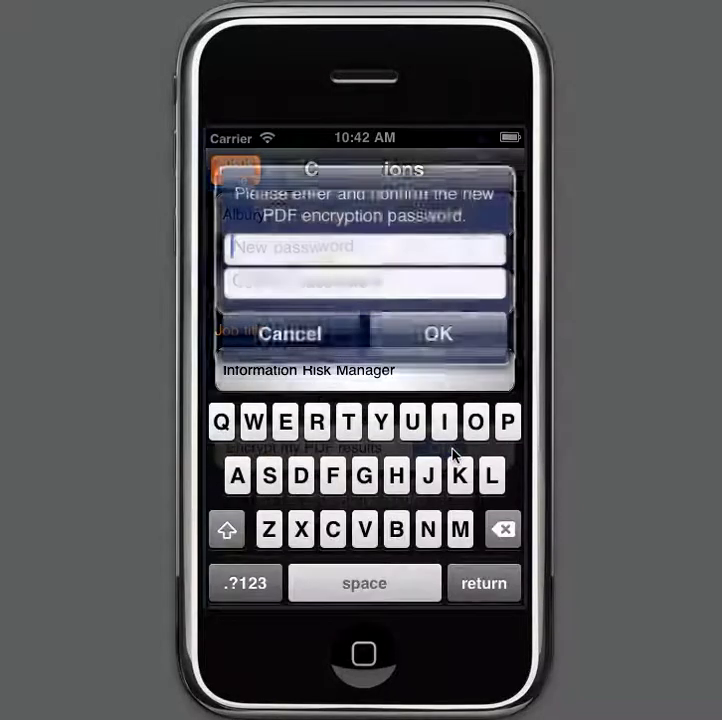
{"action": "left_click", "coordinate": [305, 340]}
Request deletion of all personal details, assessment data and results stored in Citicus Barista.
{"action": "left_click_drag", "start_coordinate": [337, 483], "coordinate": [335, 353]}
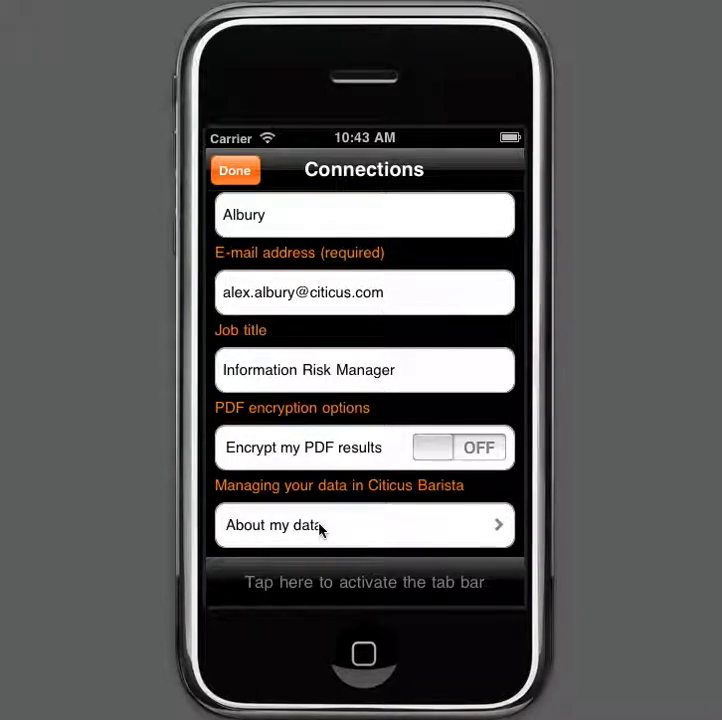
{"action": "left_click", "coordinate": [417, 532]}
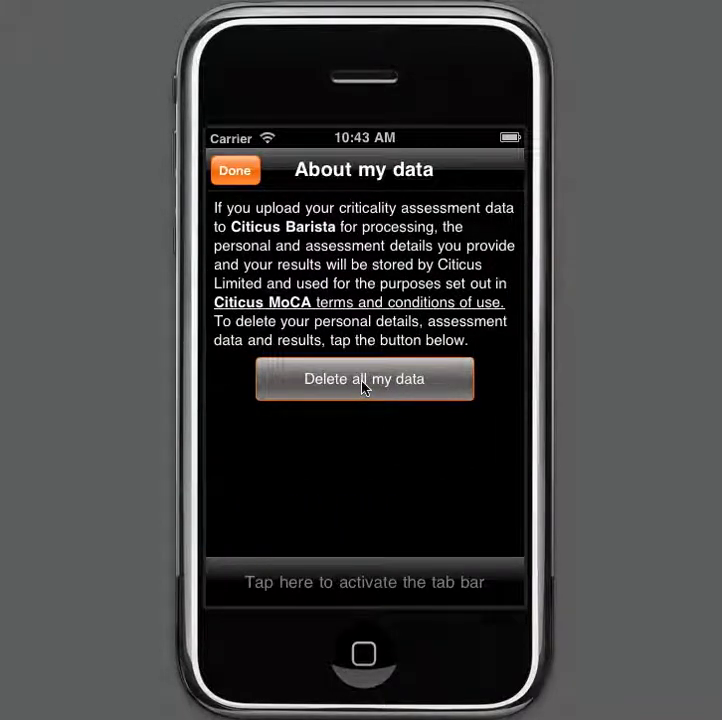
{"action": "left_click", "coordinate": [362, 386]}
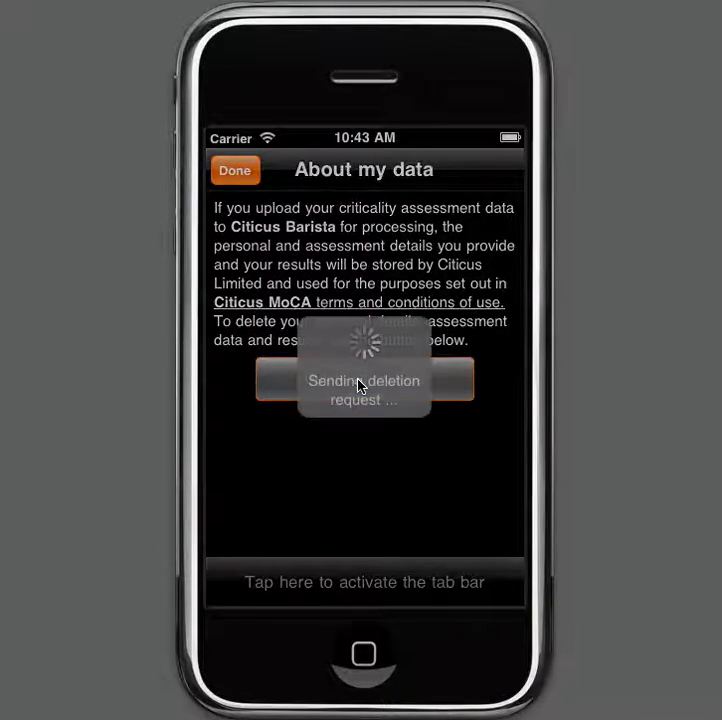